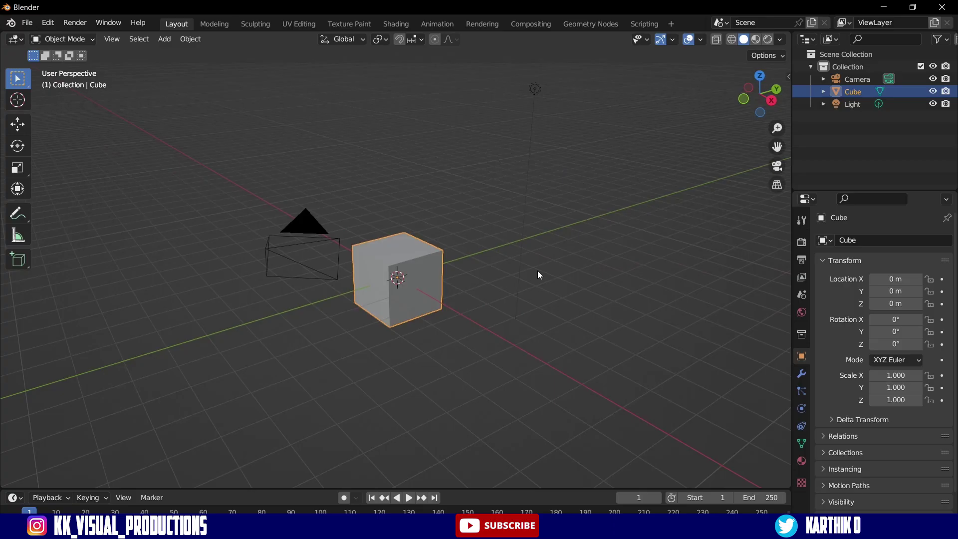
# Delete the default camera, cube and light
pyautogui.moveTo(260, 147); pyautogui.dragTo(690, 435)
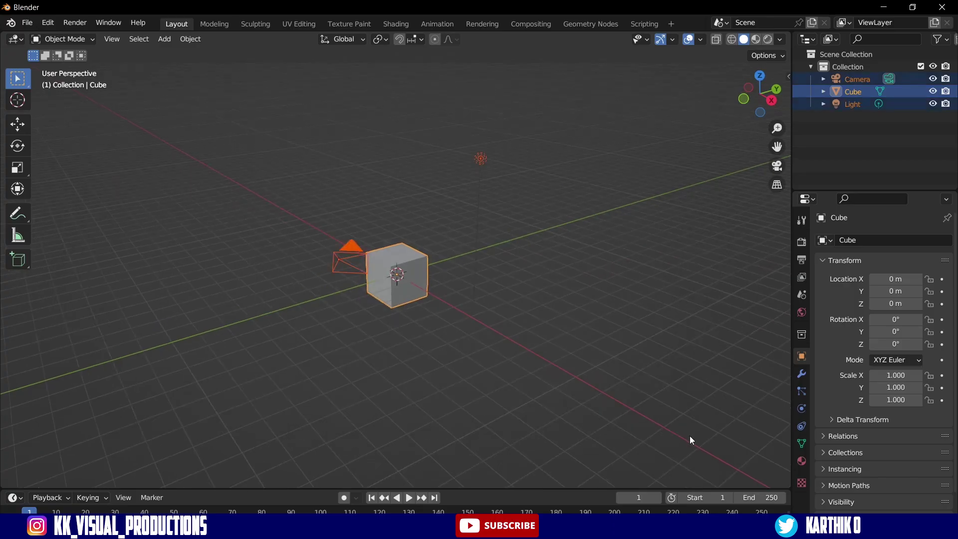
pyautogui.press('Delete')
pyautogui.moveTo(468, 229); pyautogui.dragTo(469, 265, button='middle')
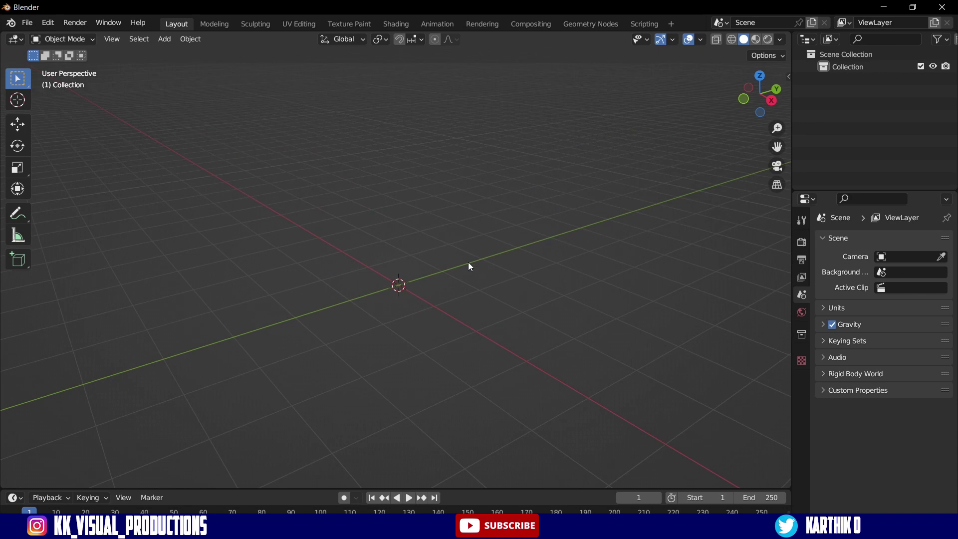
# Add a Landscape terrain mesh at the origin from the Mesh menu
pyautogui.click(165, 39)
pyautogui.moveTo(182, 53)
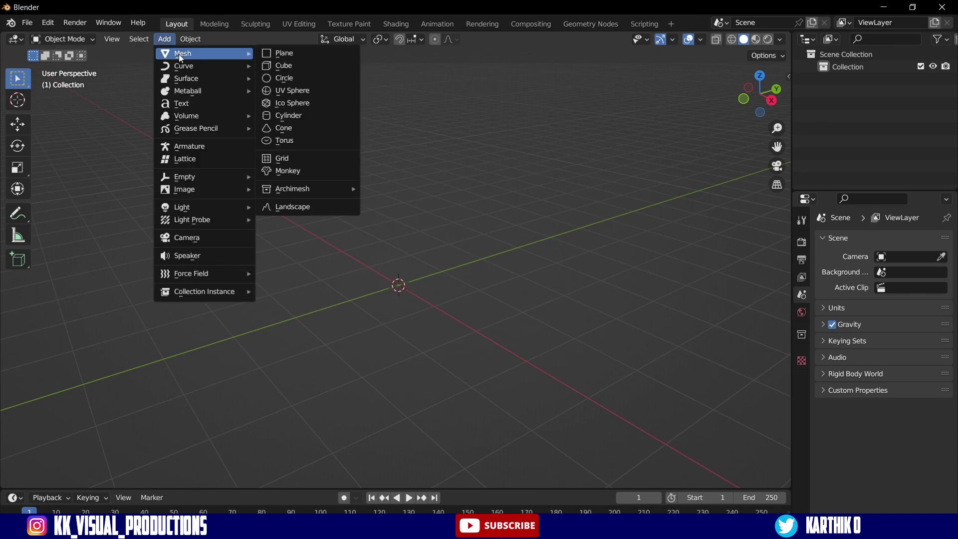
pyautogui.click(292, 205)
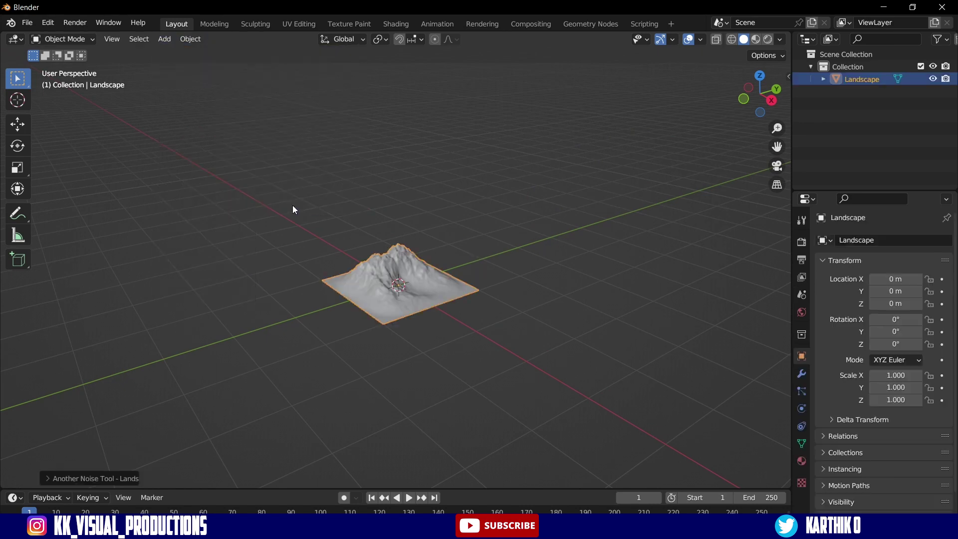
pyautogui.scroll(4, 403, 259)
pyautogui.moveTo(403, 259); pyautogui.dragTo(461, 257, button='middle')
pyautogui.click(164, 39)
pyautogui.moveTo(182, 54)
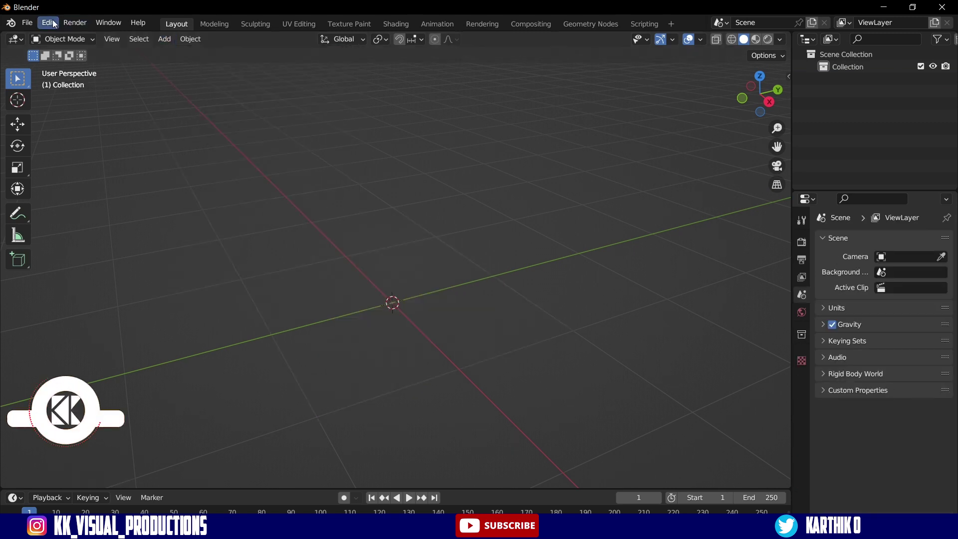
# Search Preferences Add-ons for 'A.N.T' to confirm A.N.T.Landscape is enabled, then close Preferences
pyautogui.click(48, 23)
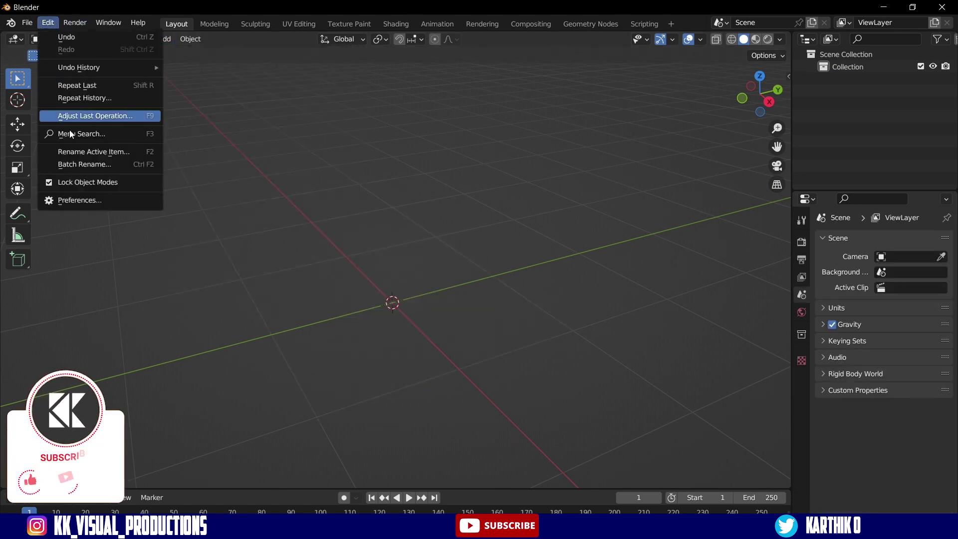
pyautogui.click(87, 202)
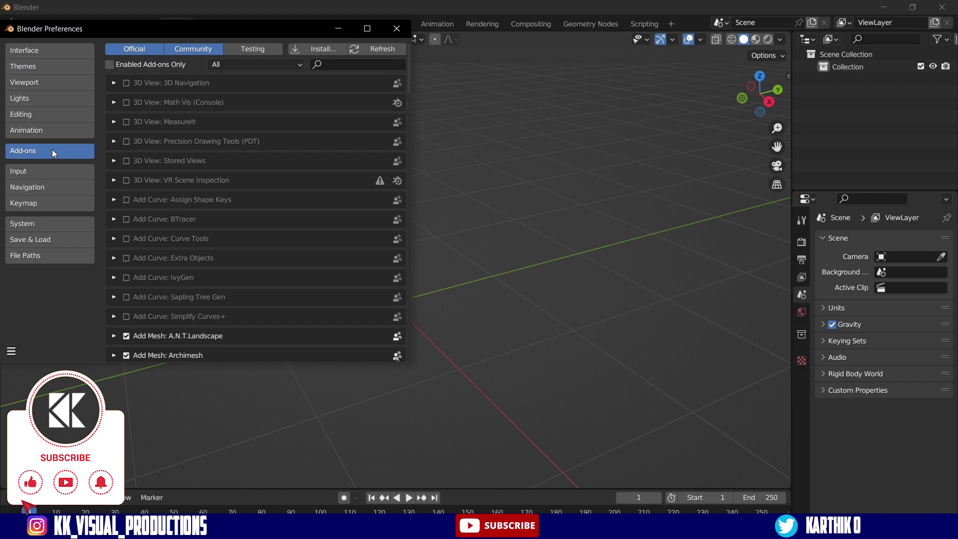
pyautogui.click(357, 66)
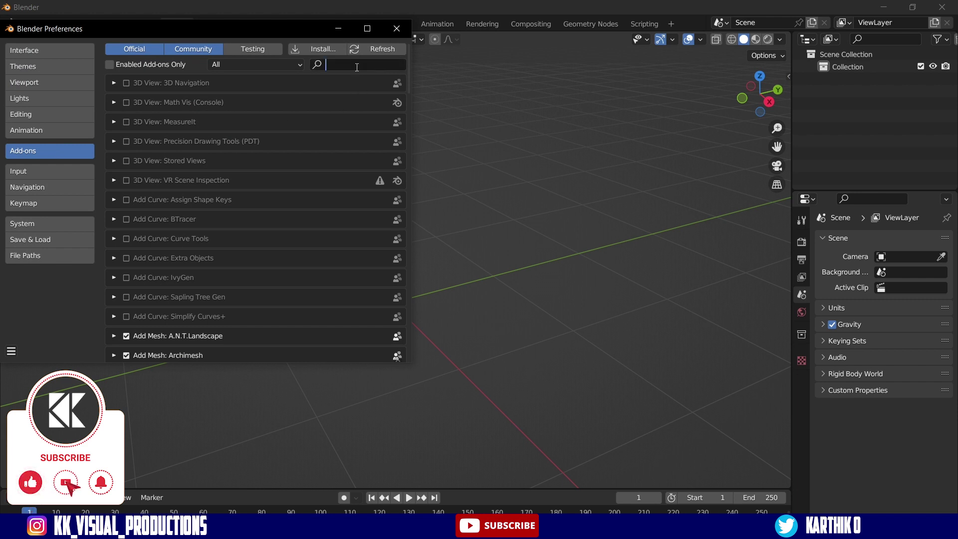
pyautogui.write('A.N.T')
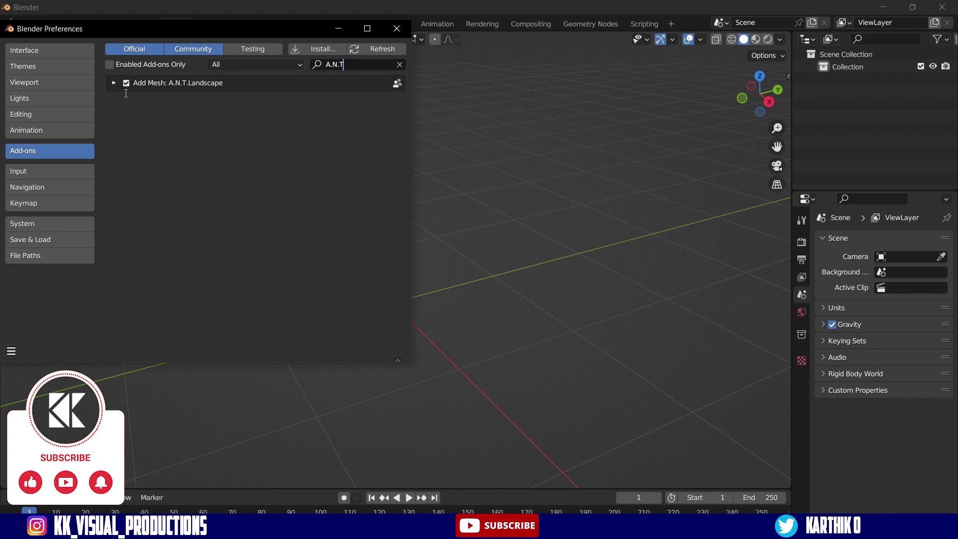
pyautogui.click(396, 28)
# Add a new Landscape mesh to the scene
pyautogui.click(165, 40)
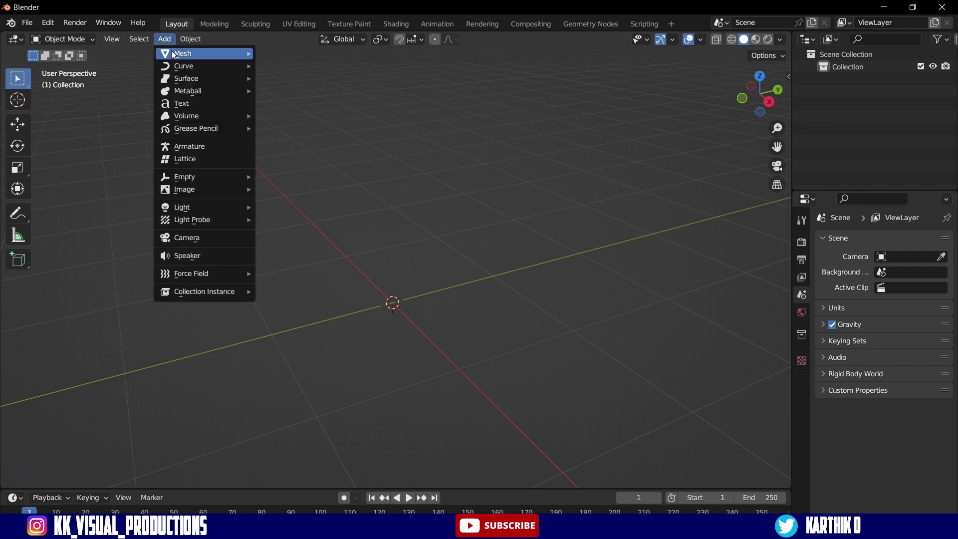
pyautogui.moveTo(175, 54)
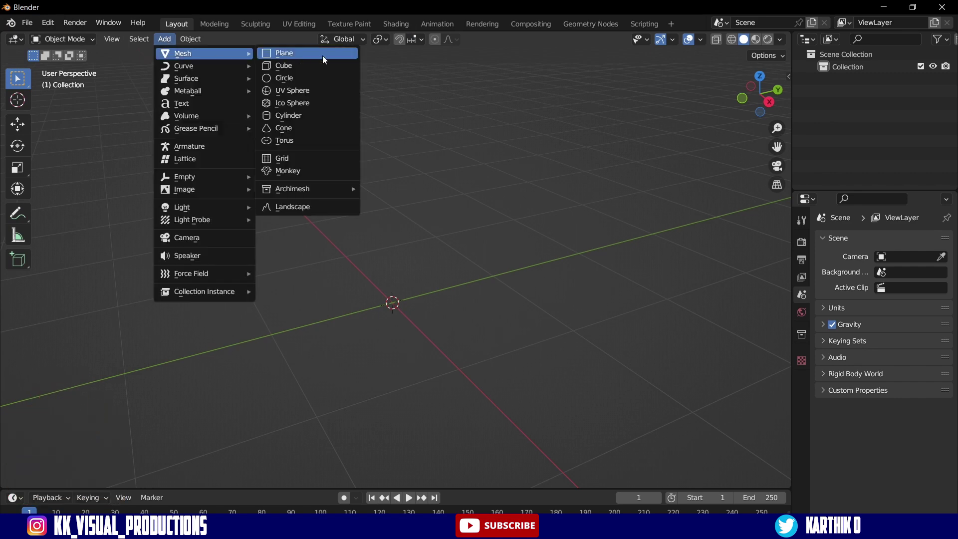
pyautogui.click(306, 206)
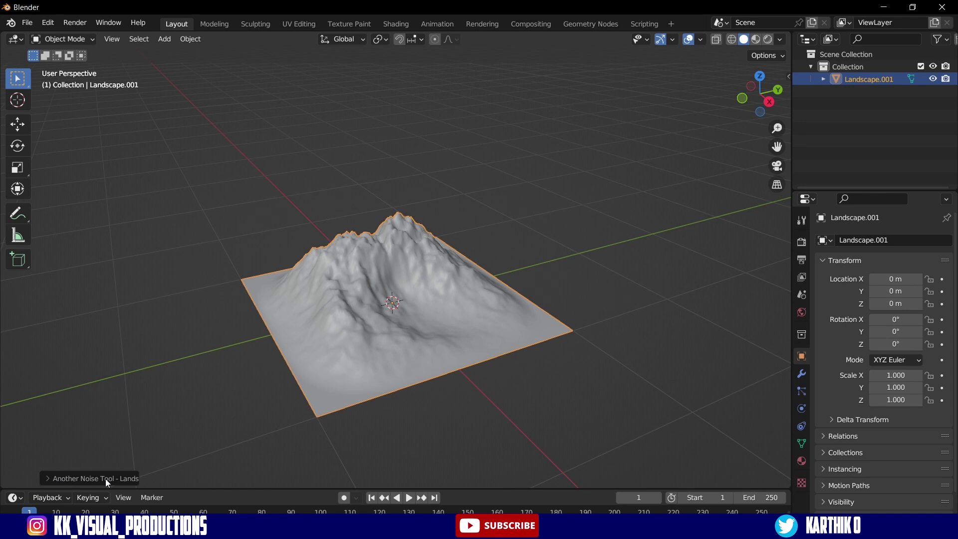
# Set the landscape's Noise Type to Another Noise in its redo panel
pyautogui.click(52, 478)
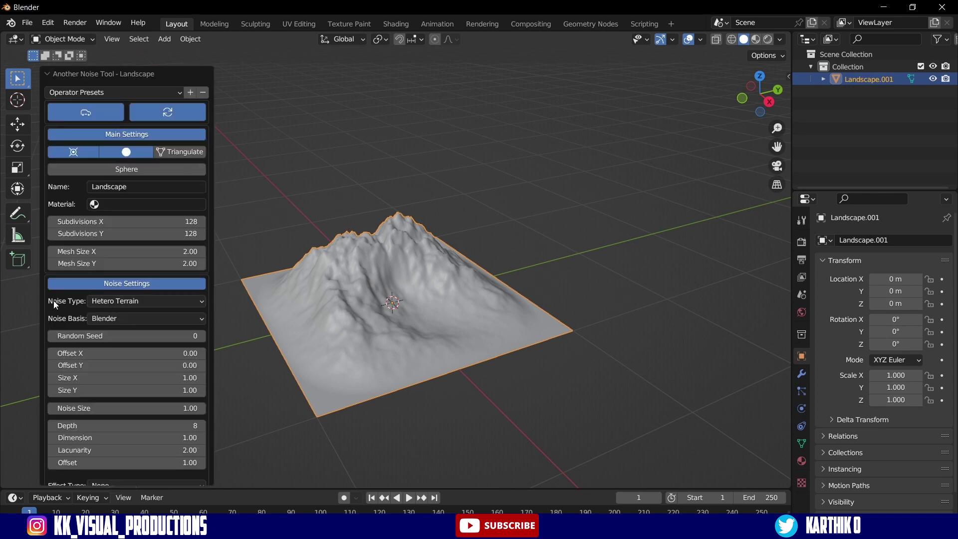
pyautogui.click(131, 300)
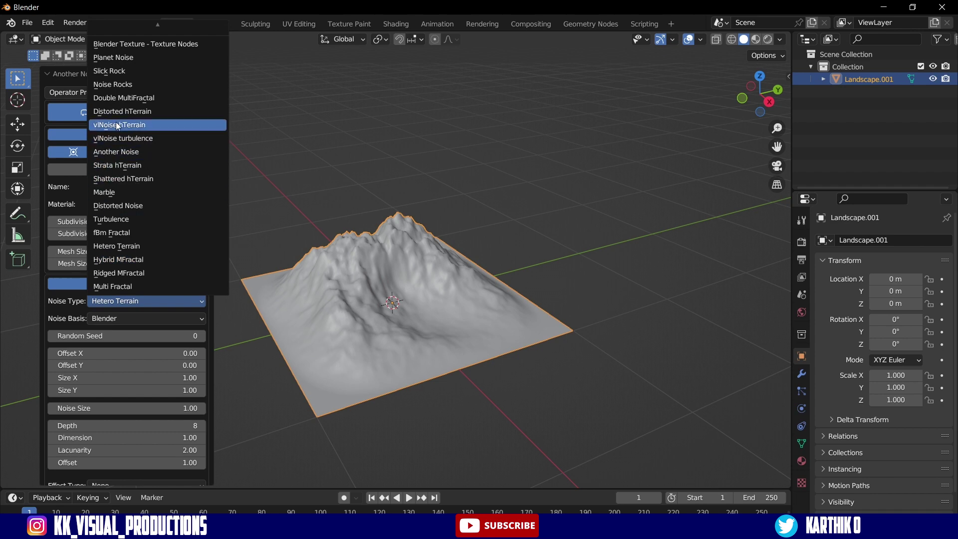
pyautogui.click(128, 151)
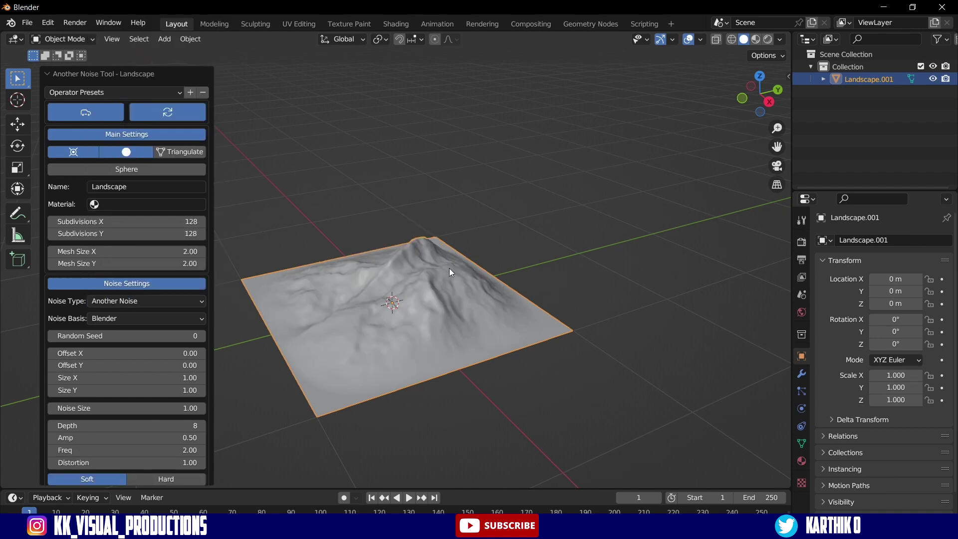
pyautogui.moveTo(450, 271); pyautogui.dragTo(357, 233, button='middle')
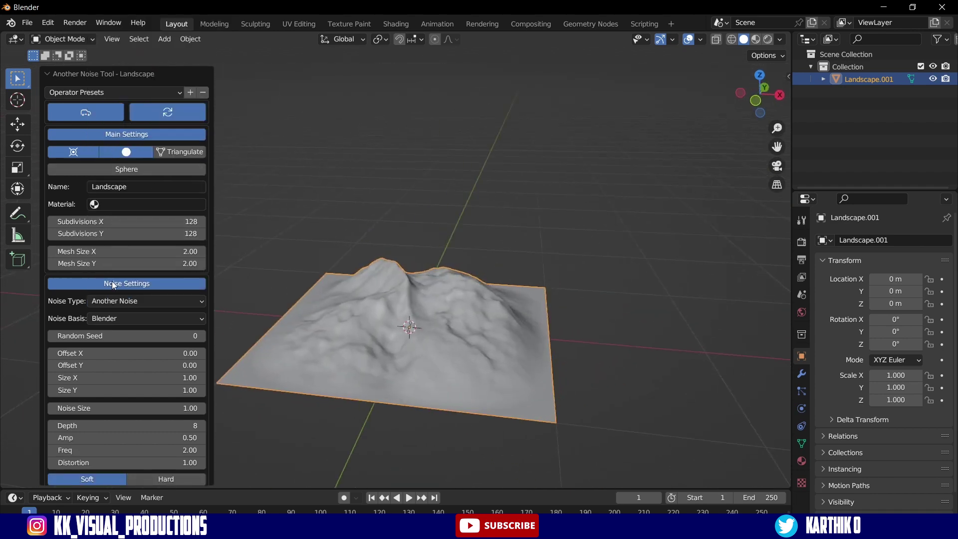
pyautogui.moveTo(403, 297); pyautogui.dragTo(193, 336, button='middle')
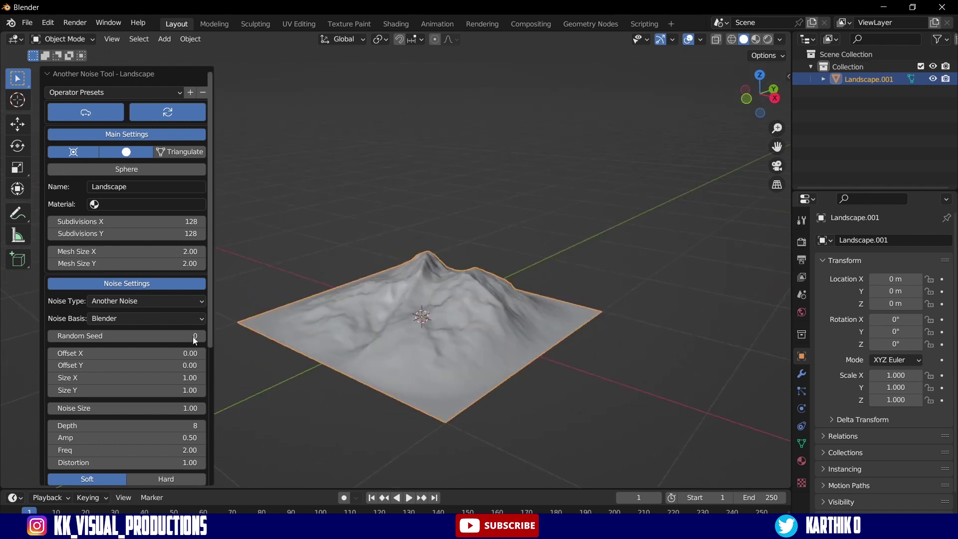
pyautogui.click(130, 301)
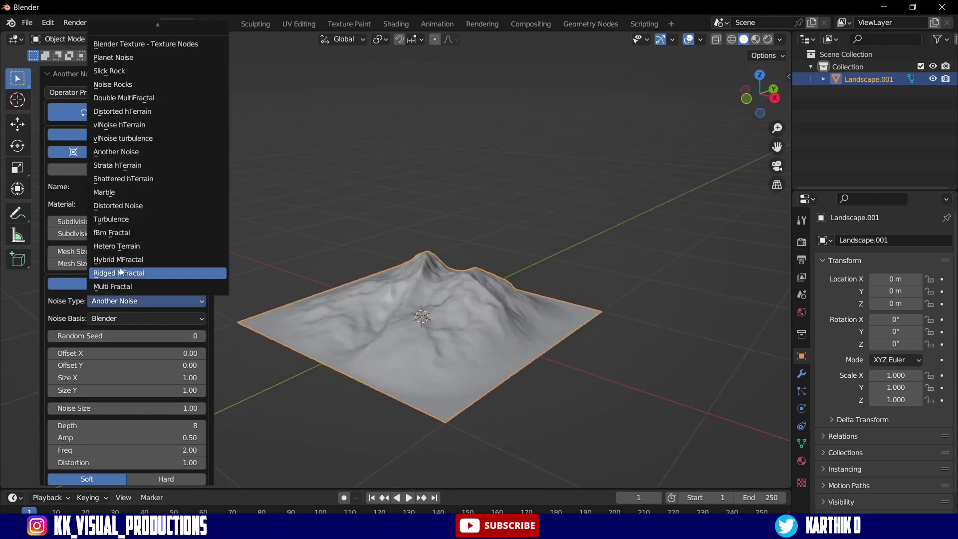
pyautogui.click(143, 151)
pyautogui.moveTo(450, 270); pyautogui.dragTo(488, 239, button='middle')
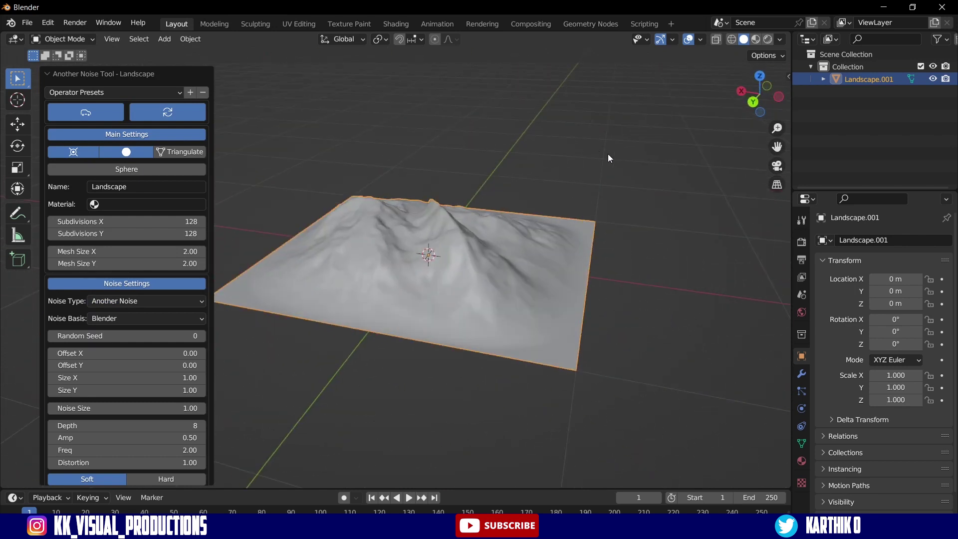
pyautogui.click(565, 122)
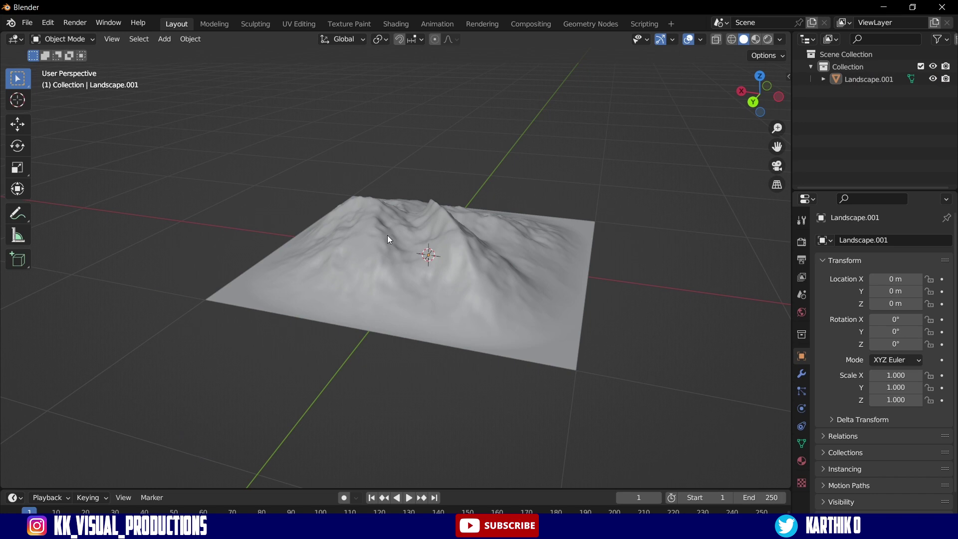
# Orbit around and select the Landscape.001 terrain
pyautogui.moveTo(387, 235); pyautogui.dragTo(499, 250, button='middle')
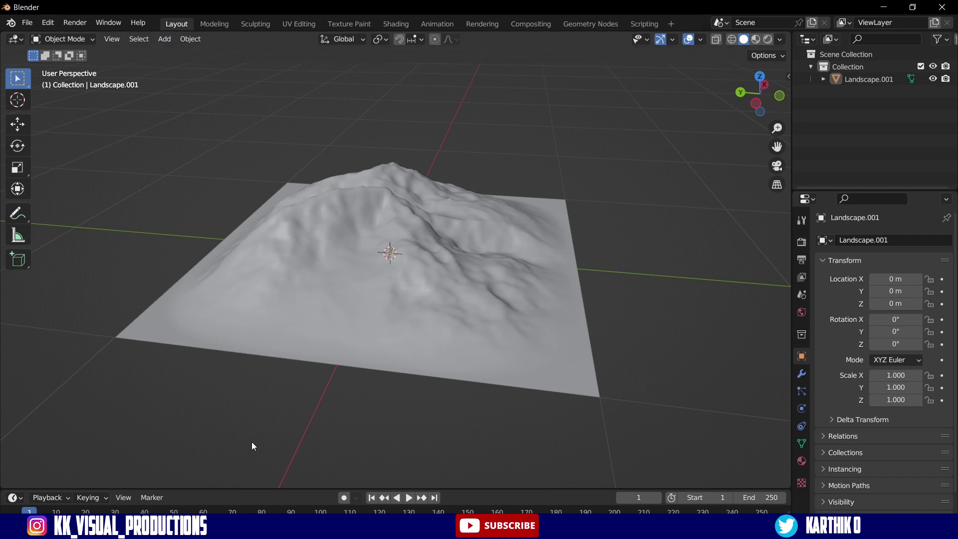
pyautogui.click(523, 306)
pyautogui.moveTo(522, 258); pyautogui.dragTo(330, 164, button='middle')
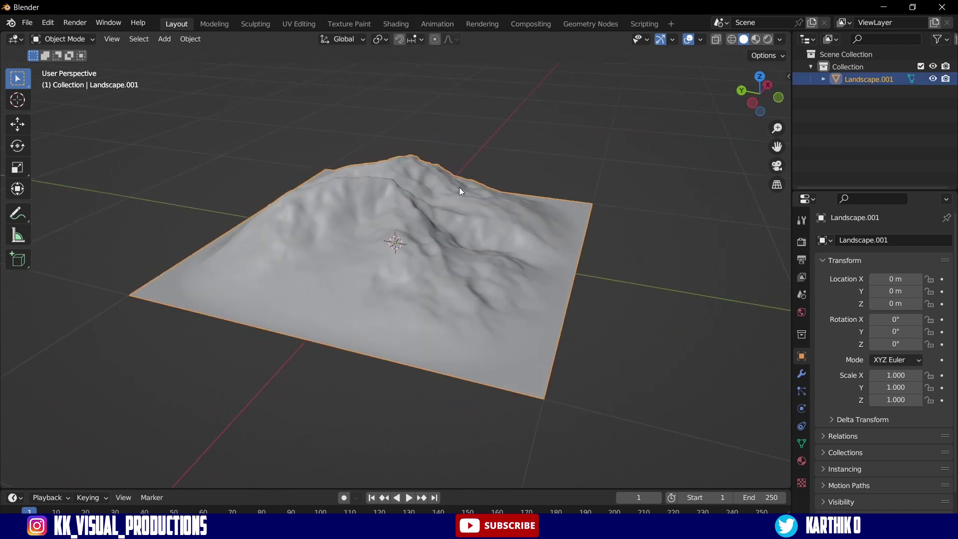
# Switch to the Shading workspace and create a new material for the landscape
pyautogui.click(390, 24)
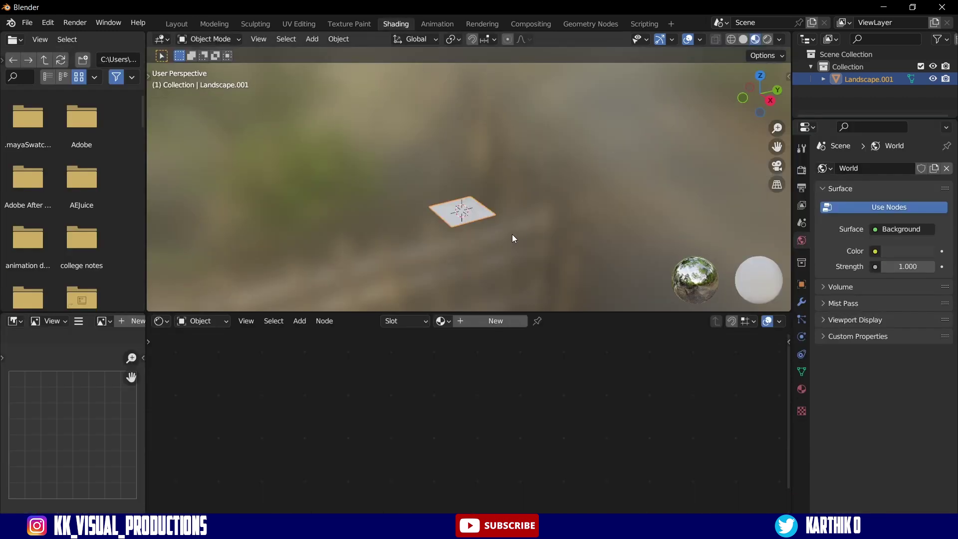
pyautogui.moveTo(516, 229); pyautogui.dragTo(530, 144, button='middle')
pyautogui.scroll(4, 528, 153)
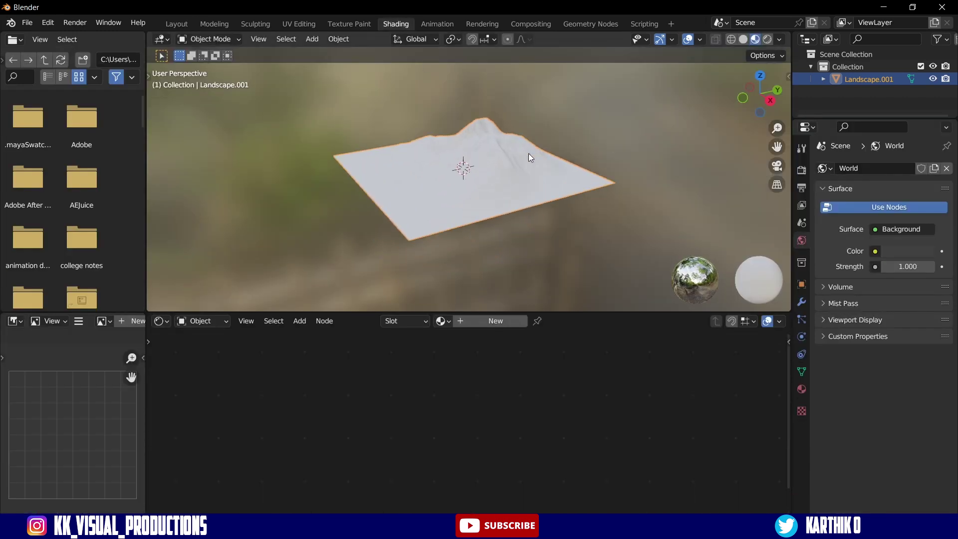
pyautogui.click(474, 320)
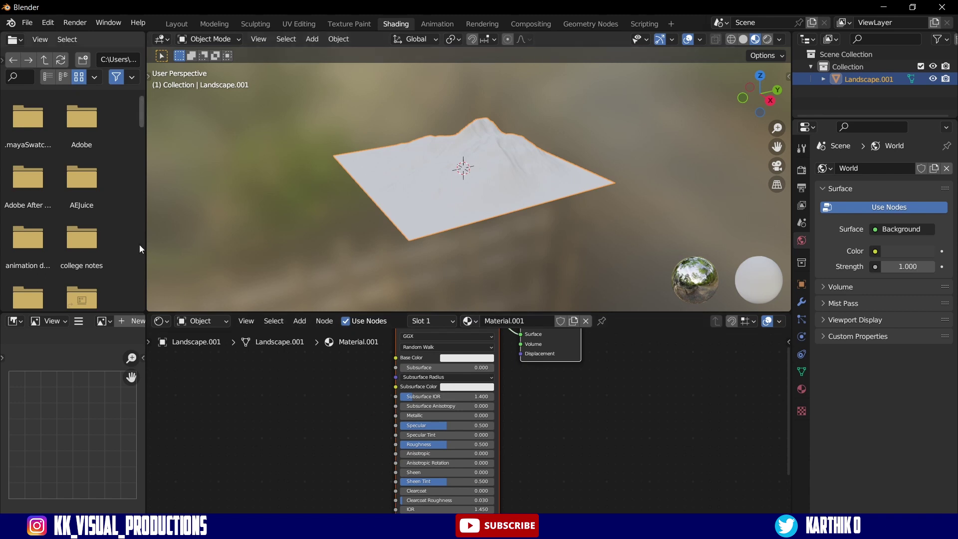
# Browse the file browser to the VideoCopilot > Models > Soil Mud texture folder
pyautogui.scroll(-2, 127, 224)
pyautogui.scroll(-5, 110, 220)
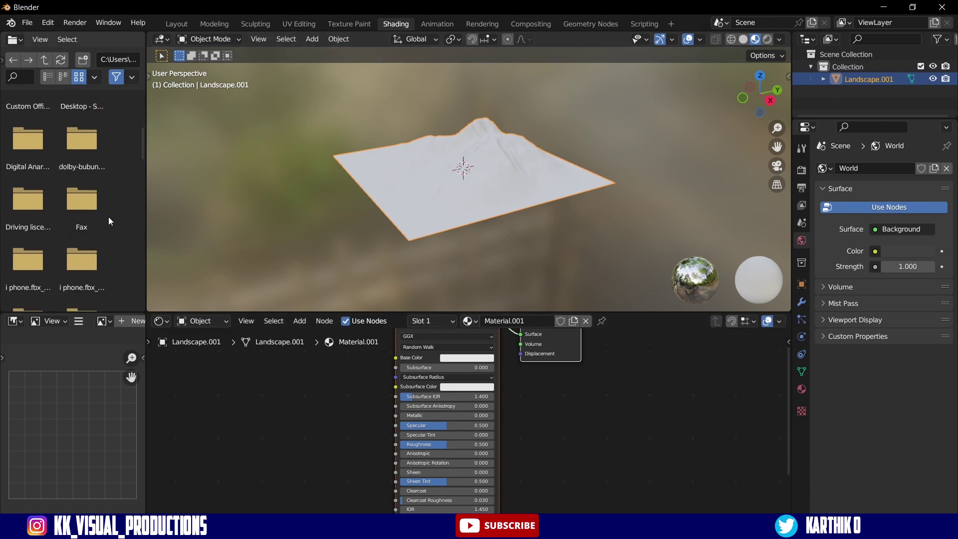
pyautogui.scroll(-6, 109, 217)
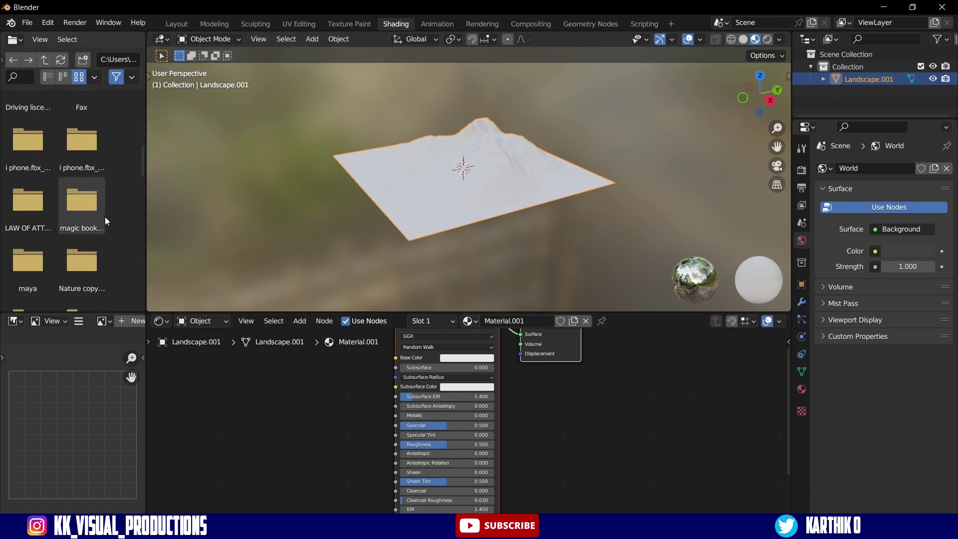
pyautogui.scroll(-6, 20, 235)
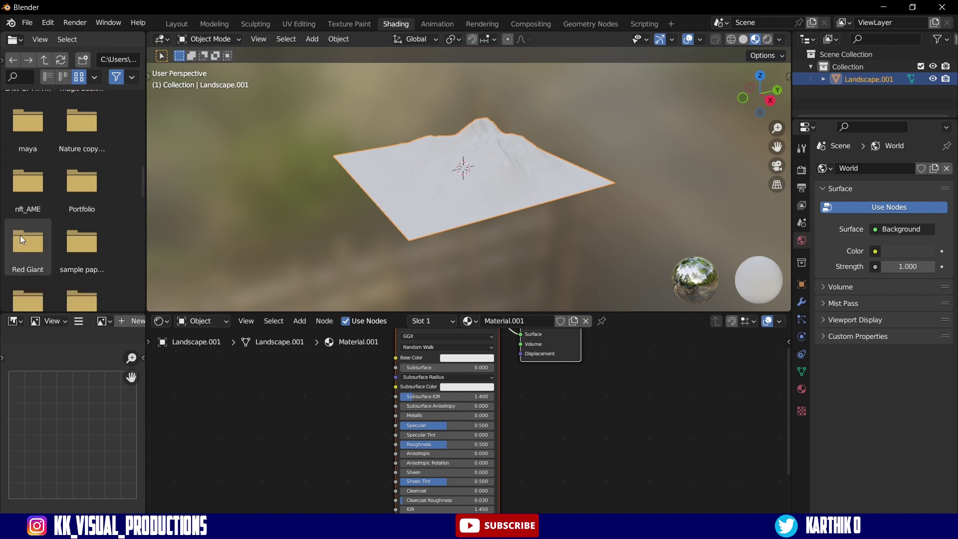
pyautogui.scroll(-2, 21, 233)
pyautogui.doubleClick(22, 234)
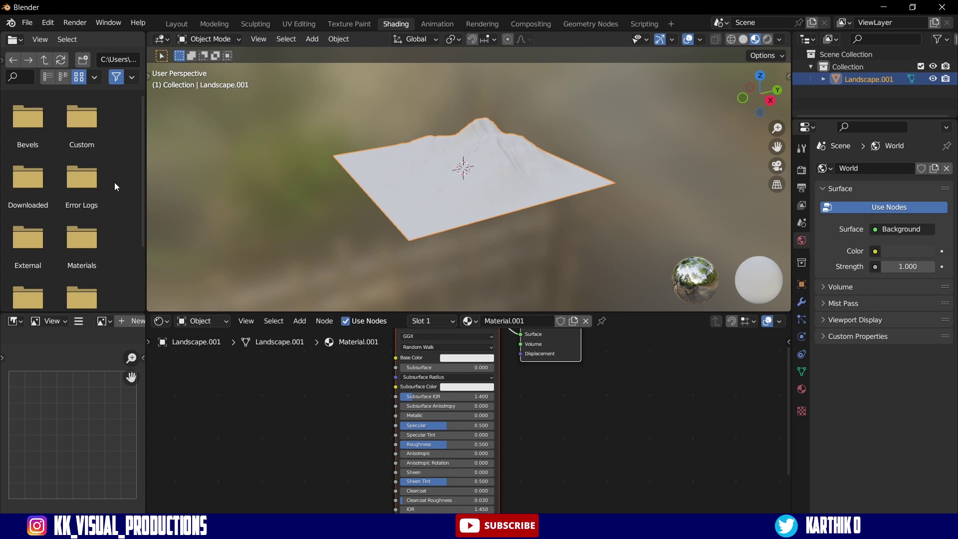
pyautogui.scroll(-3, 114, 181)
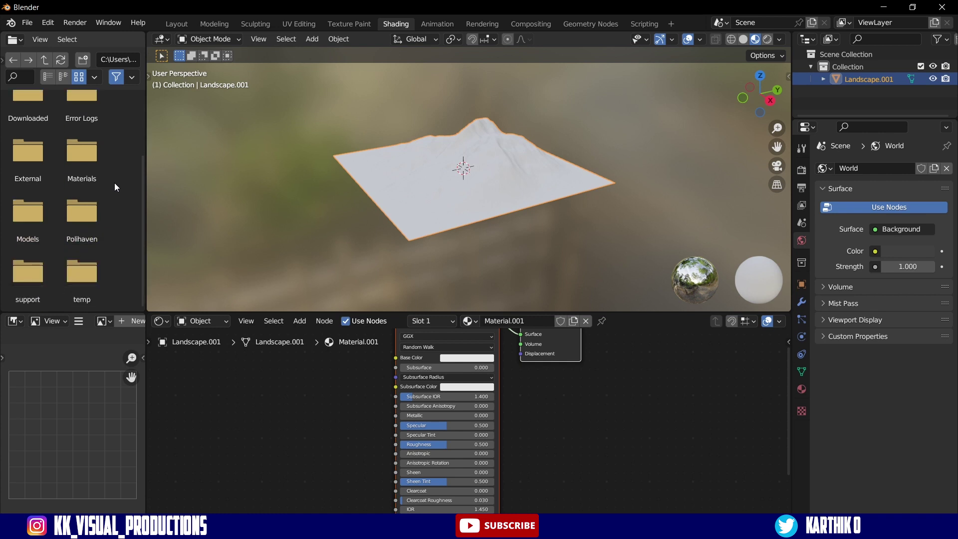
pyautogui.doubleClick(16, 211)
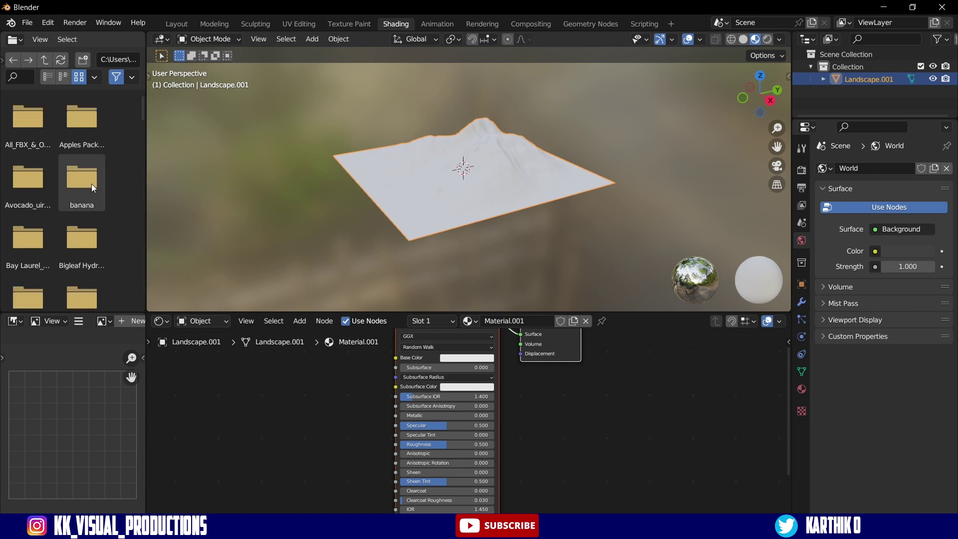
pyautogui.scroll(-1, 104, 180)
pyautogui.scroll(-10, 104, 178)
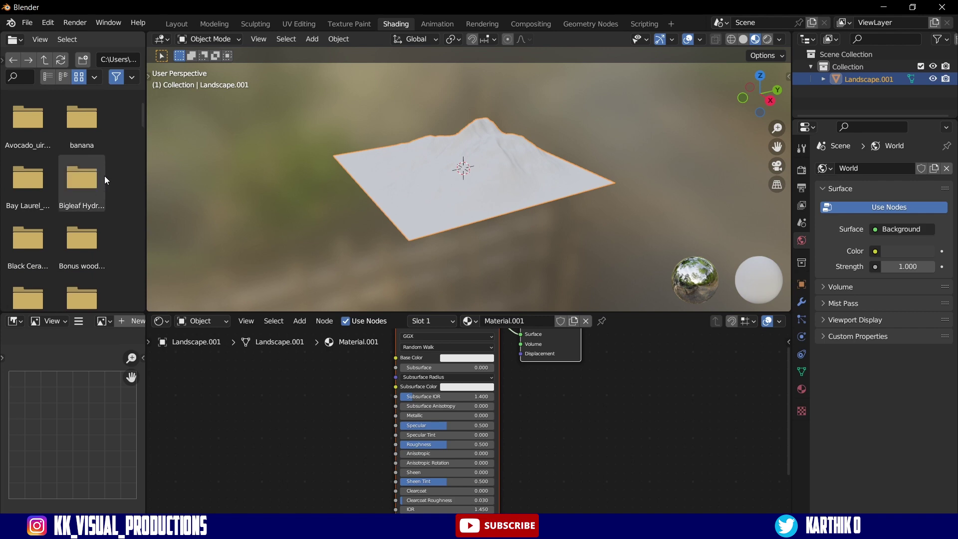
pyautogui.scroll(-10, 105, 180)
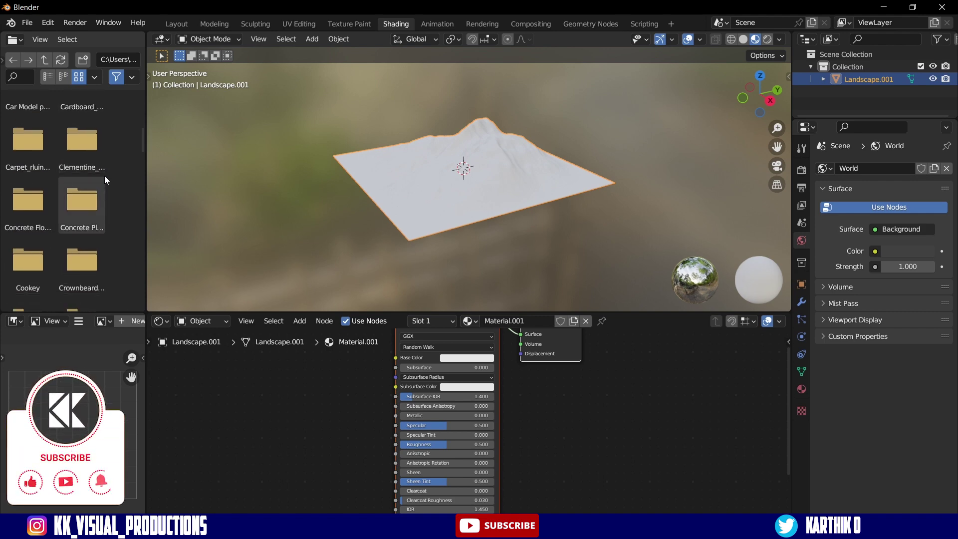
pyautogui.scroll(-9, 104, 180)
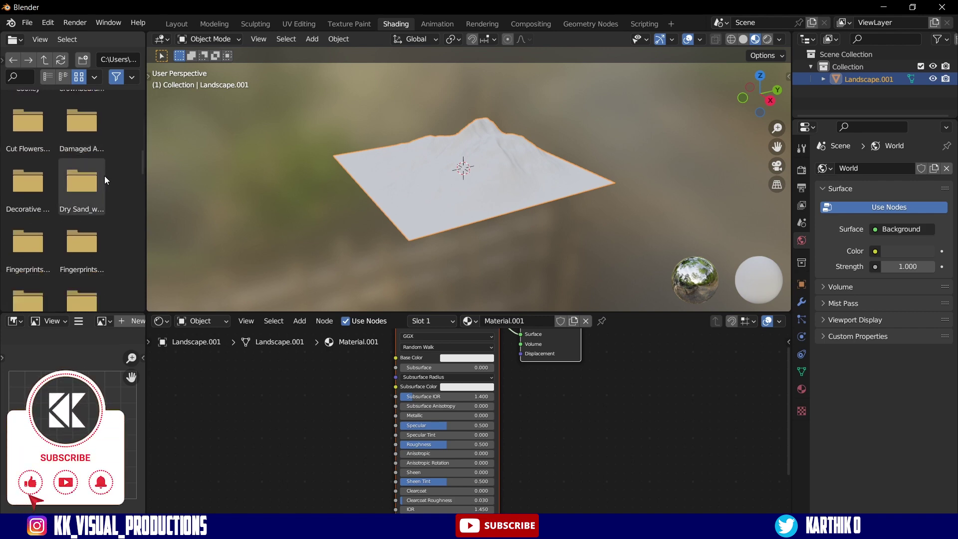
pyautogui.scroll(-14, 104, 179)
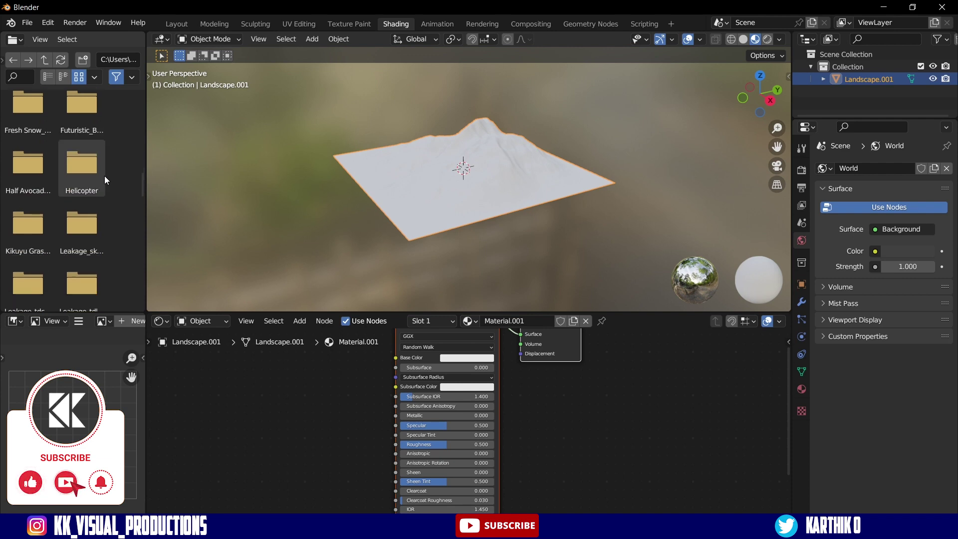
pyautogui.scroll(-11, 104, 177)
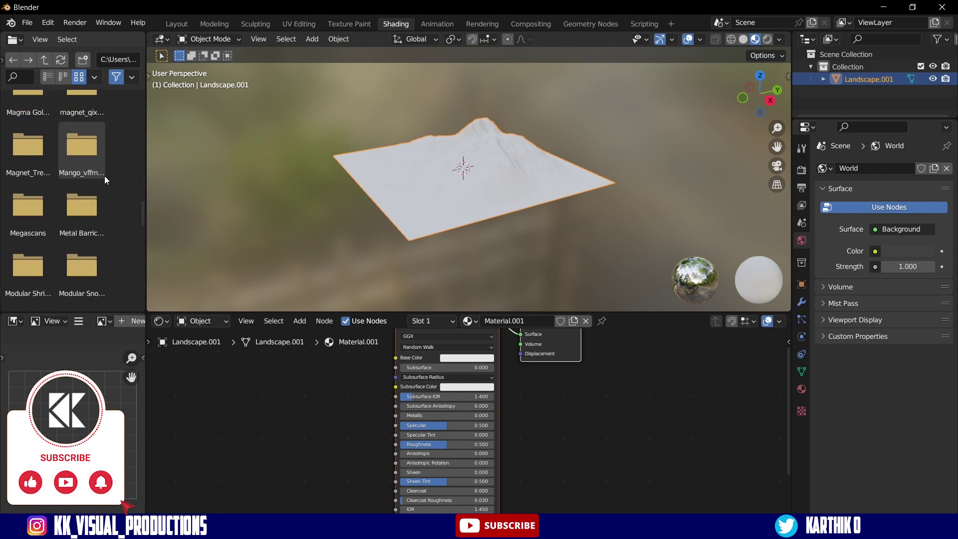
pyautogui.scroll(-10, 103, 175)
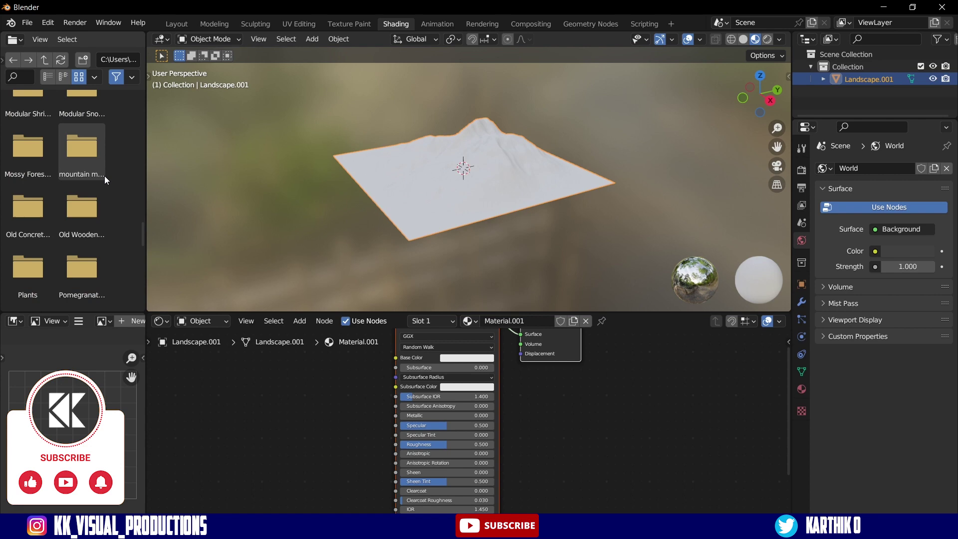
pyautogui.scroll(-4, 91, 169)
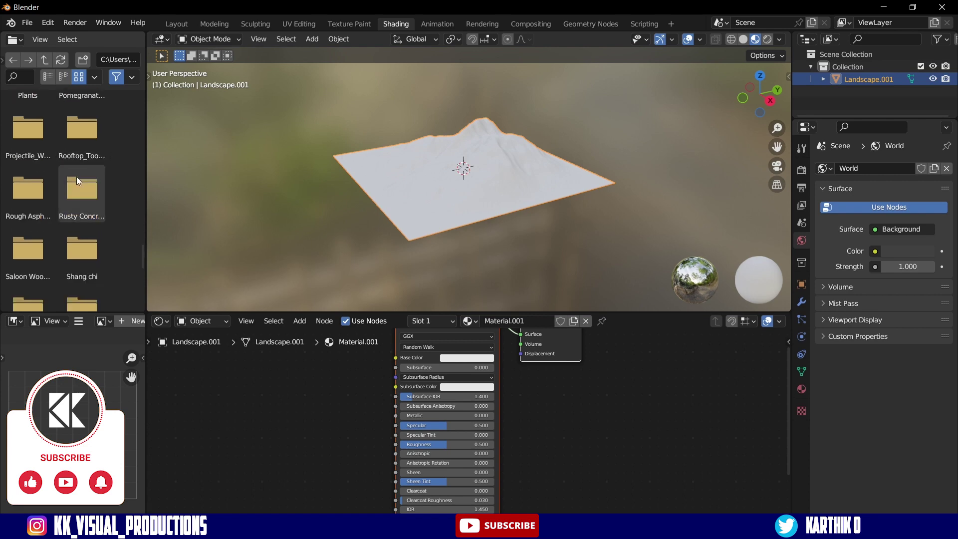
pyautogui.scroll(-1, 80, 228)
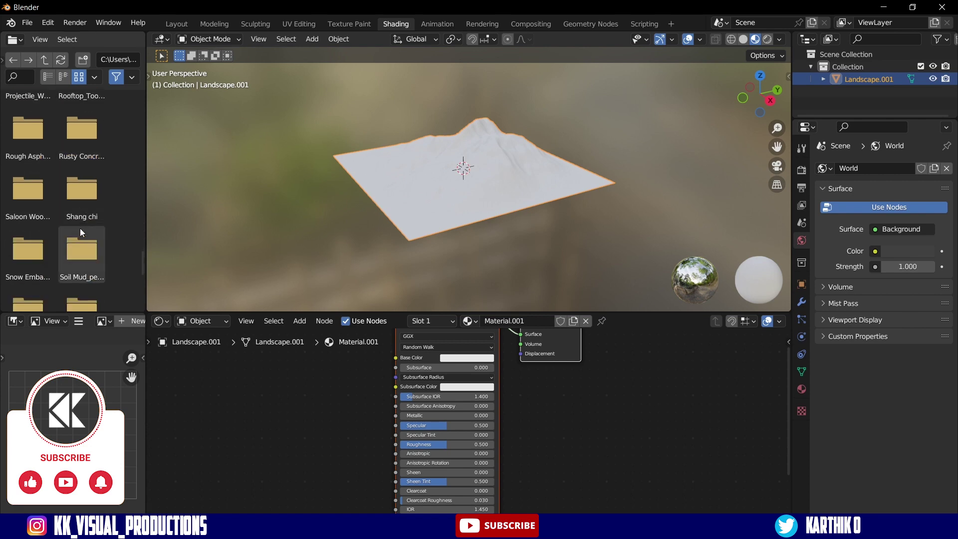
pyautogui.doubleClick(83, 235)
# Drag the Albedo_2K image into the node editor as the terrain texture
pyautogui.click(25, 117)
pyautogui.moveTo(25, 118); pyautogui.dragTo(212, 390)
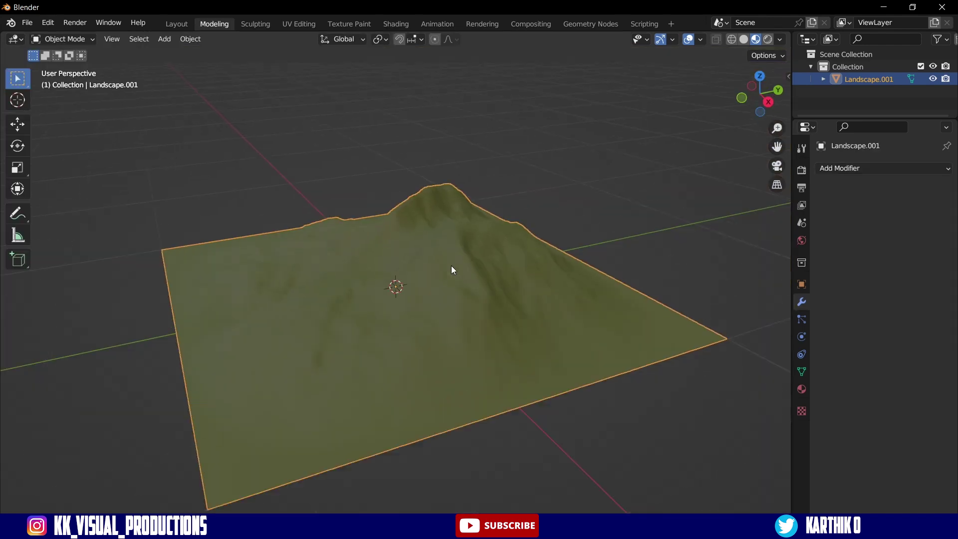
pyautogui.scroll(3, 450, 262)
pyautogui.moveTo(450, 262); pyautogui.dragTo(473, 253, button='middle')
pyautogui.scroll(-4, 555, 242)
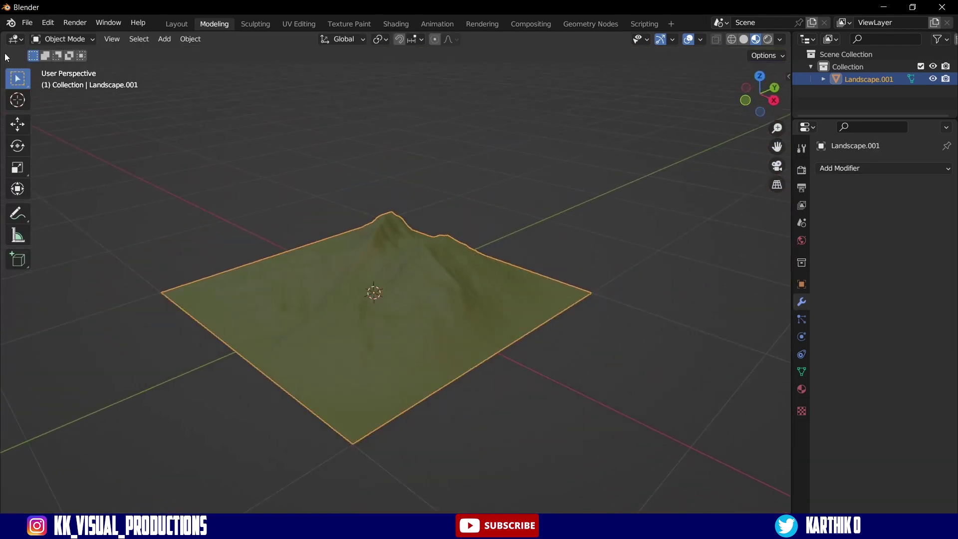
# Import the Kikuyu Grass FBX model into the scene
pyautogui.click(27, 23)
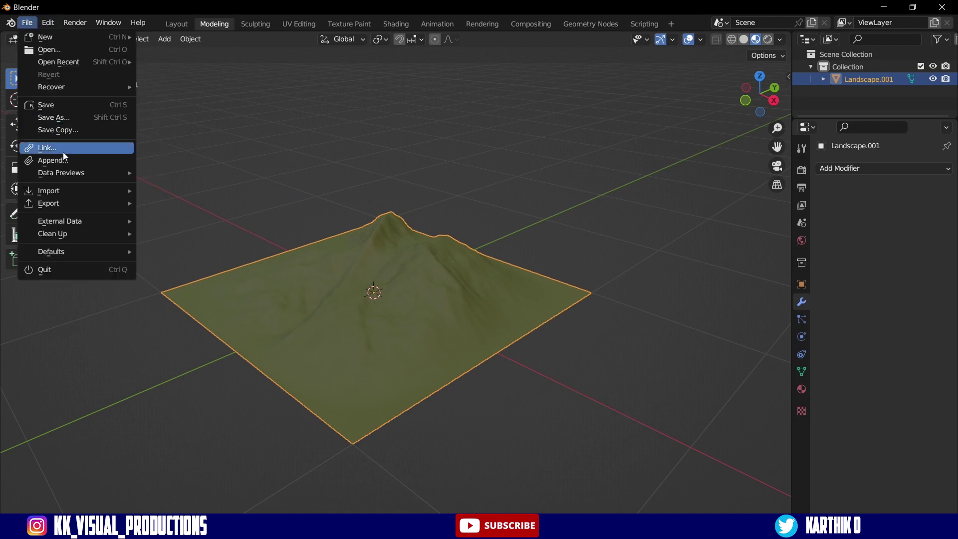
pyautogui.moveTo(83, 190)
pyautogui.click(178, 315)
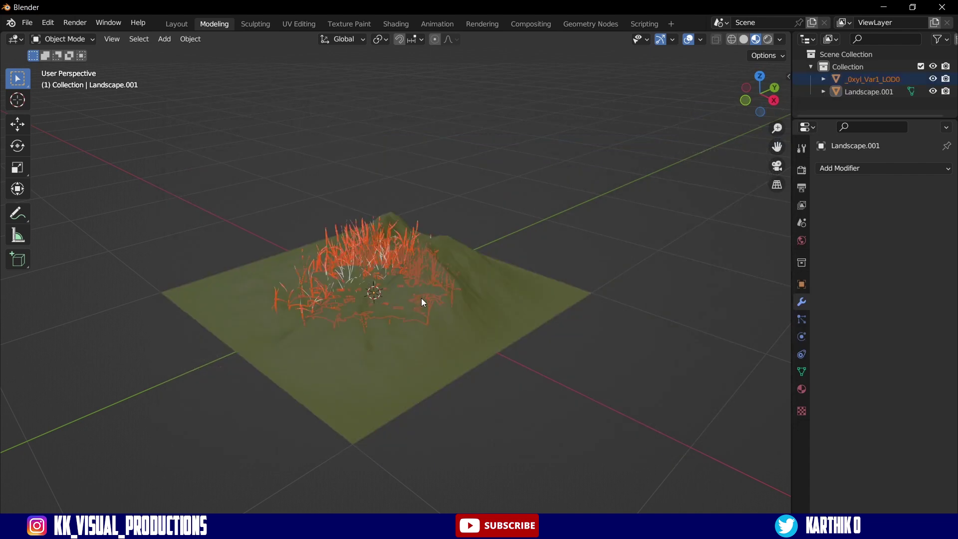
pyautogui.moveTo(420, 298); pyautogui.dragTo(352, 251, button='middle')
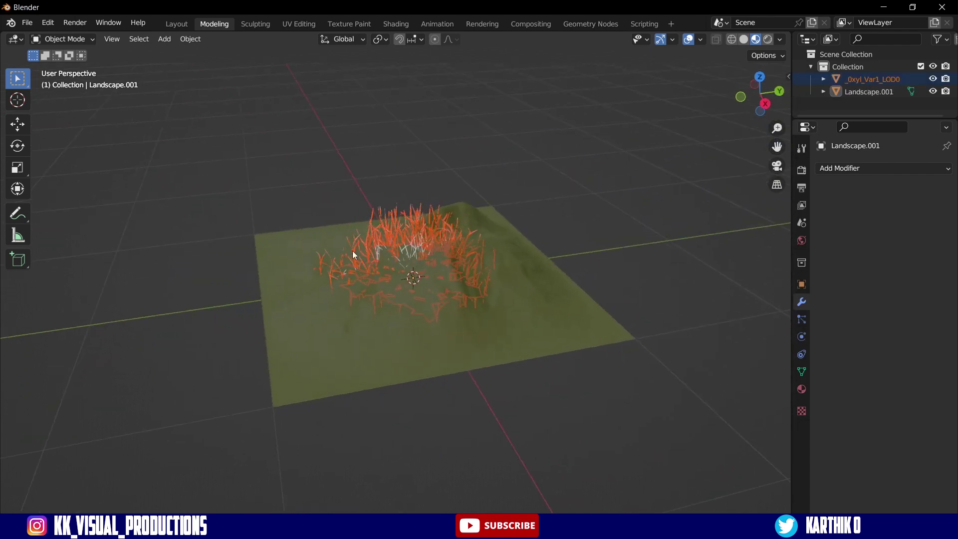
# Move the grass clump _0xyl_Var1_LOD0 off the landscape to its lower left
pyautogui.click(20, 124)
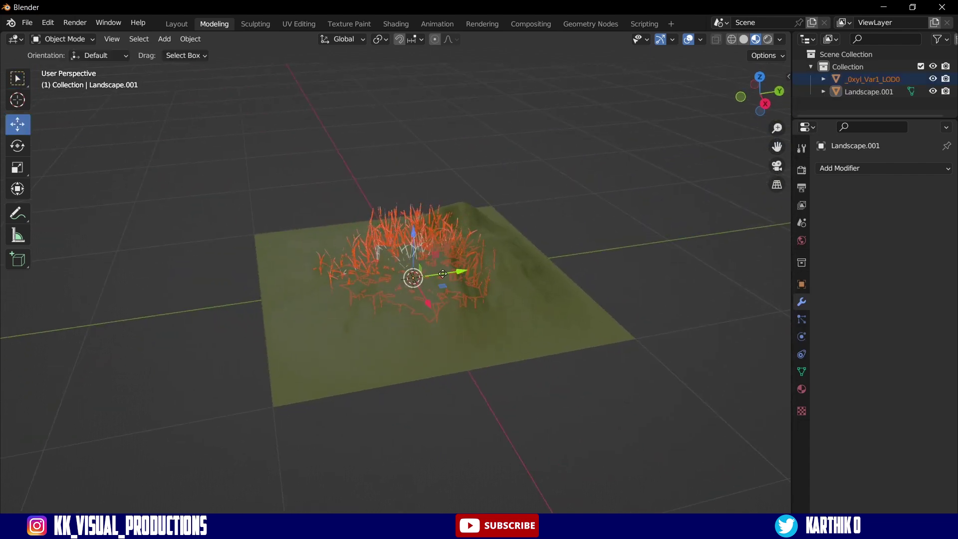
pyautogui.moveTo(443, 274); pyautogui.dragTo(163, 297)
pyautogui.moveTo(360, 234); pyautogui.dragTo(439, 309, button='middle')
pyautogui.click(313, 268)
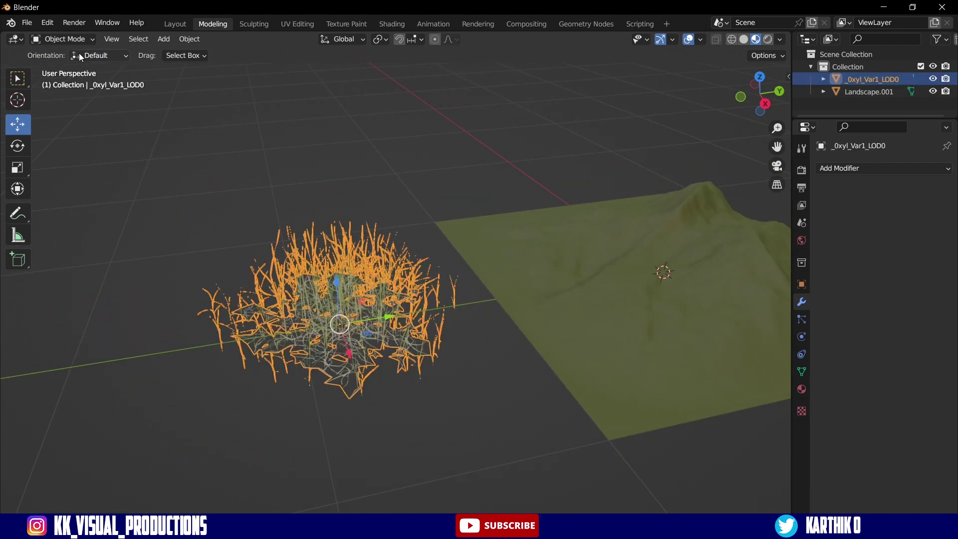
pyautogui.click(424, 208)
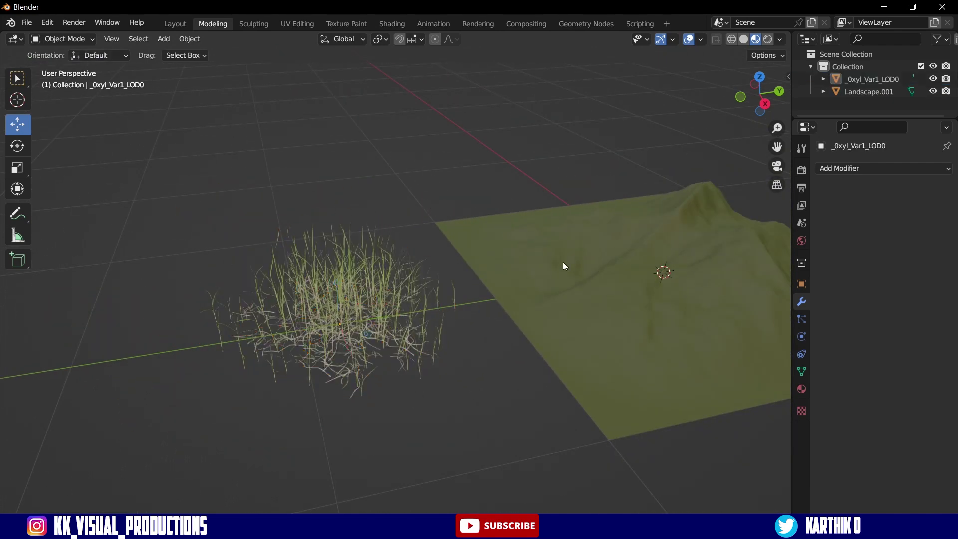
pyautogui.moveTo(626, 215); pyautogui.dragTo(415, 229, button='middle')
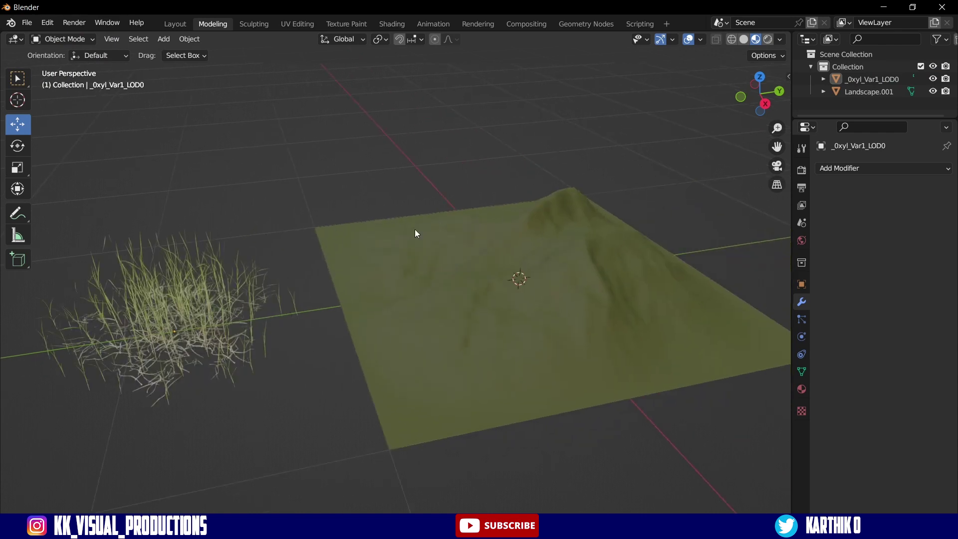
# Select only the imported grass clump
pyautogui.moveTo(236, 274); pyautogui.dragTo(296, 255, button='middle')
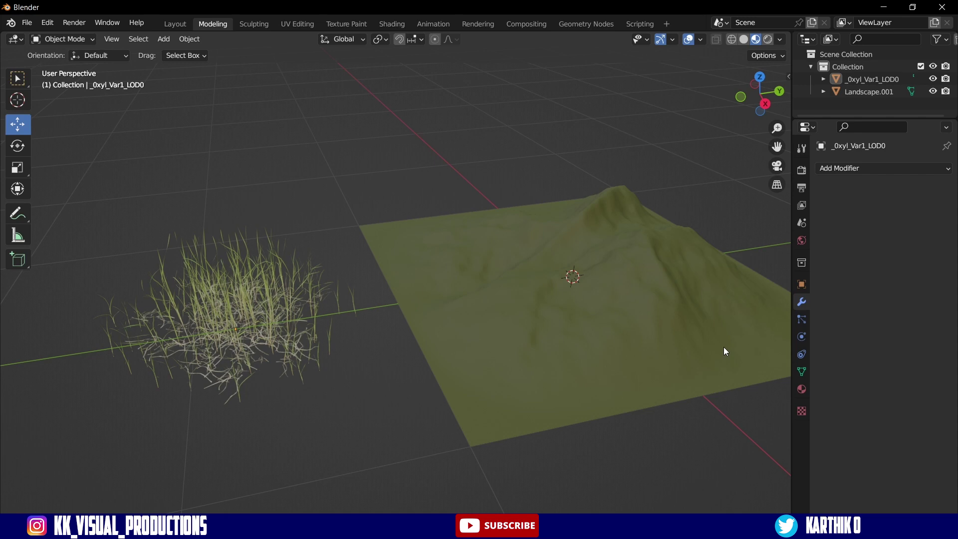
pyautogui.moveTo(455, 256); pyautogui.dragTo(414, 252, button='middle')
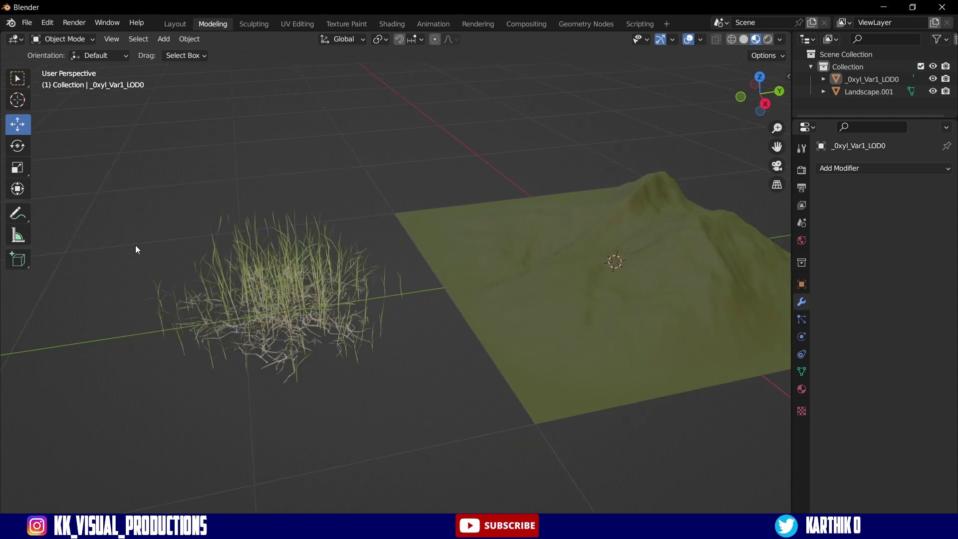
pyautogui.moveTo(96, 206); pyautogui.dragTo(442, 432)
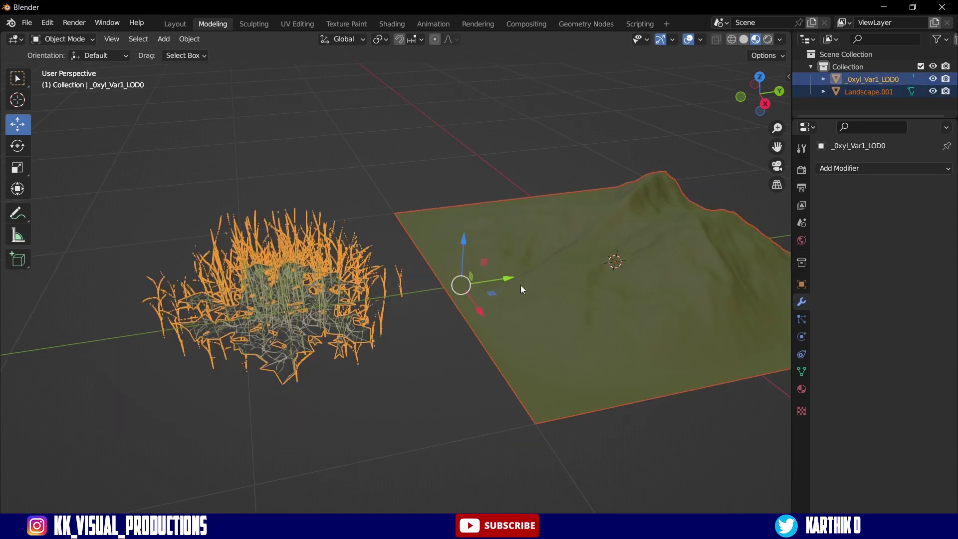
pyautogui.moveTo(521, 289); pyautogui.dragTo(559, 279, button='middle')
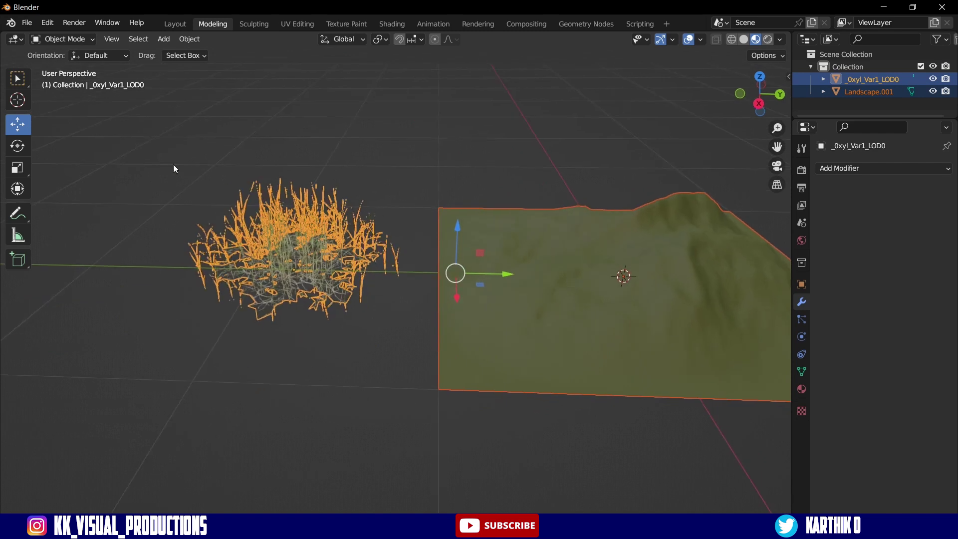
pyautogui.moveTo(172, 163); pyautogui.dragTo(388, 346)
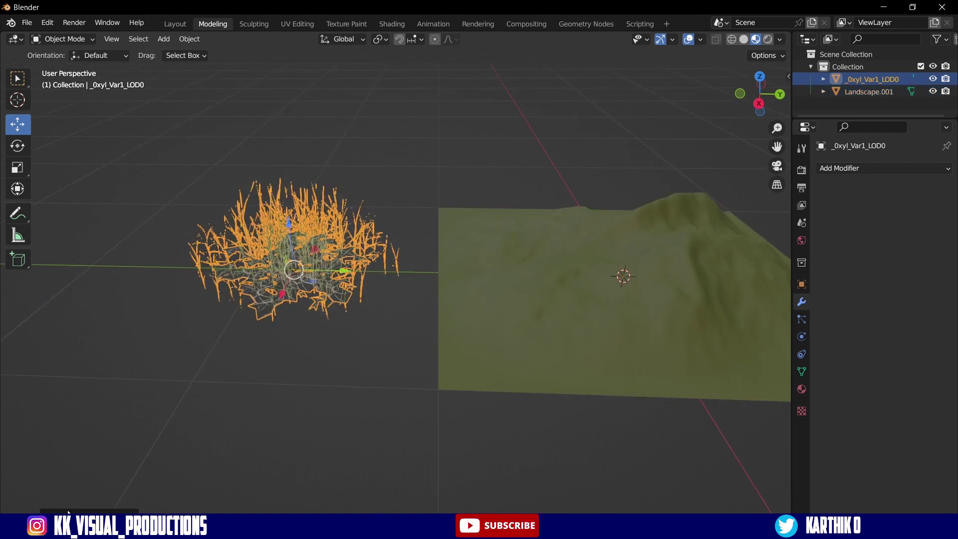
# Group the grass clump into a new collection and begin naming it 'Gra'
pyautogui.hotkey('ctrl', 'g')
pyautogui.click(97, 511)
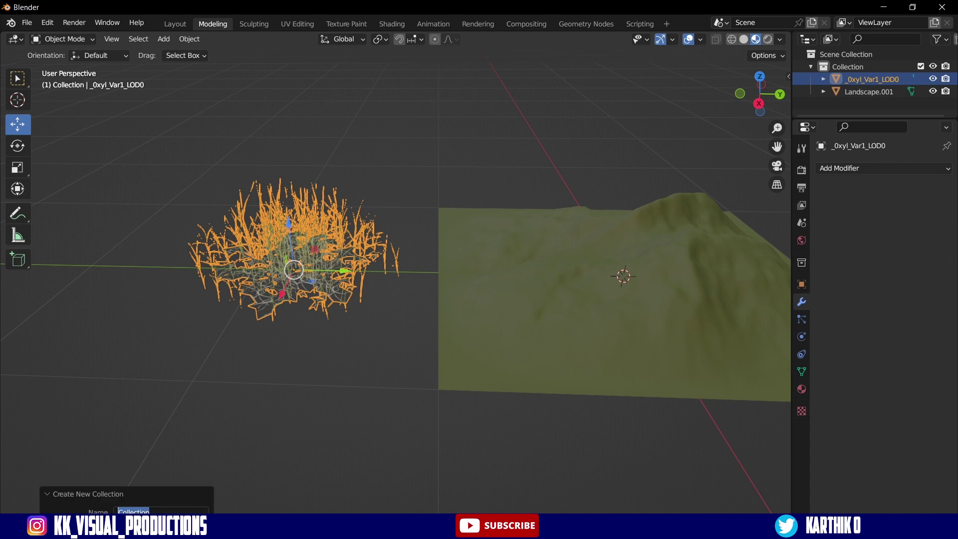
pyautogui.write('G')
pyautogui.write('ra')
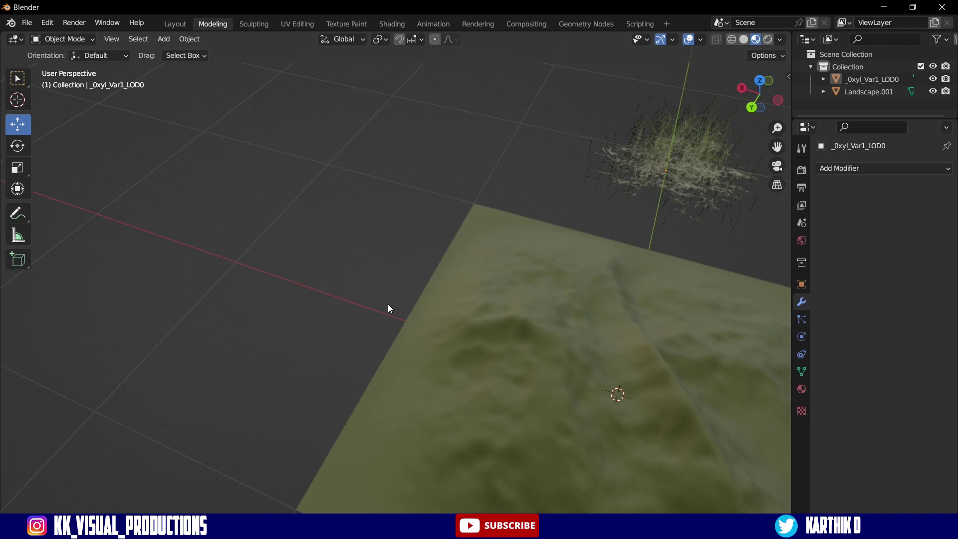
pyautogui.moveTo(388, 303); pyautogui.dragTo(491, 294, button='middle')
# Add a Hair particle system to Landscape.001 and set its hair length to 0.1 m
pyautogui.click(411, 205)
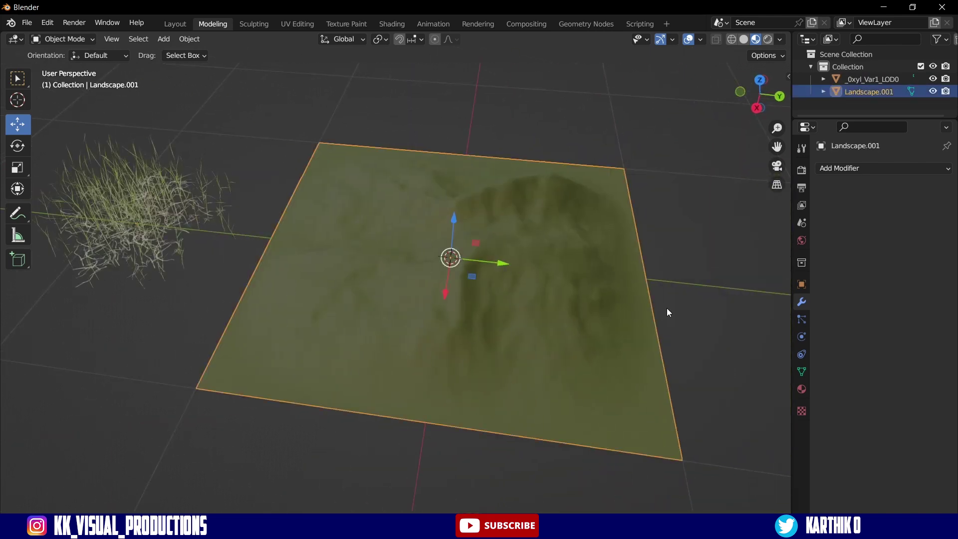
pyautogui.click(801, 319)
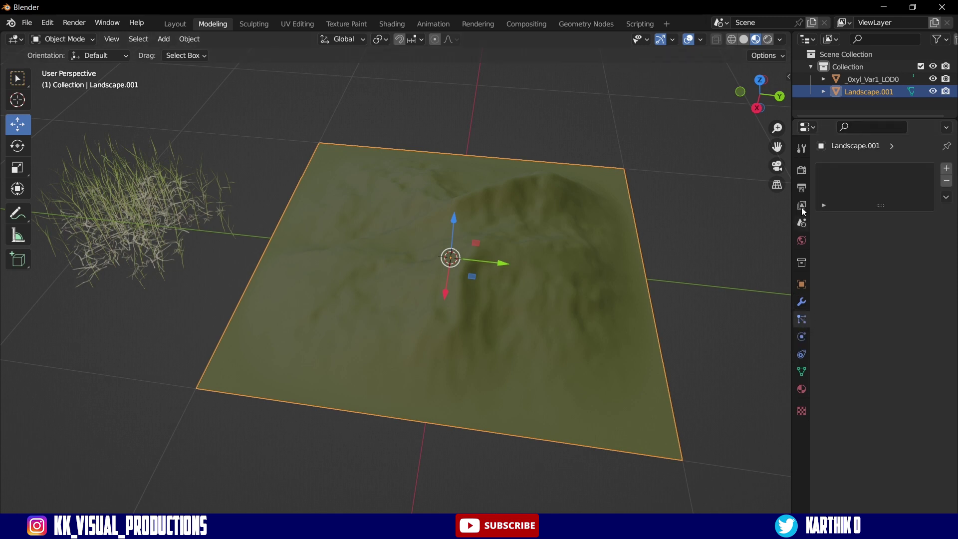
pyautogui.click(946, 169)
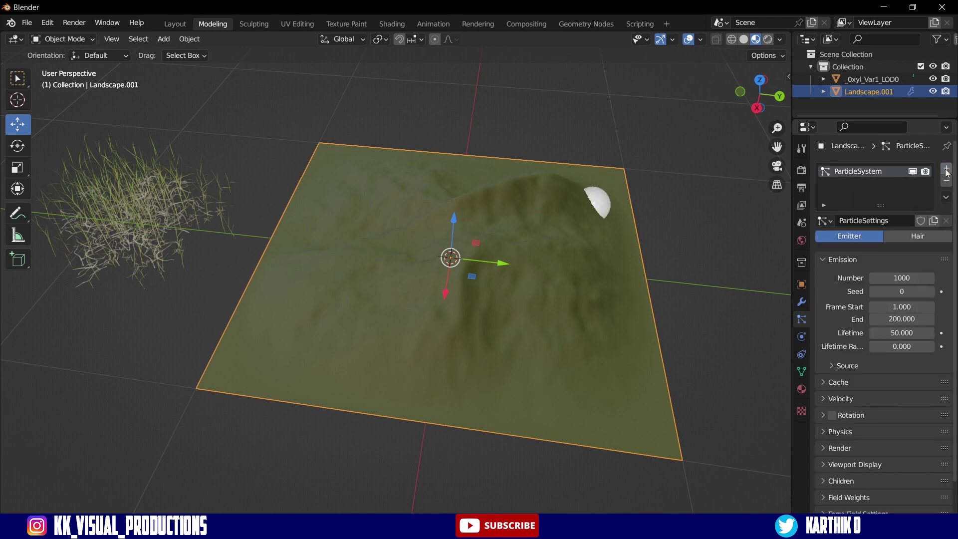
pyautogui.click(916, 236)
pyautogui.moveTo(648, 239); pyautogui.dragTo(599, 233, button='middle')
pyautogui.scroll(3, 702, 224)
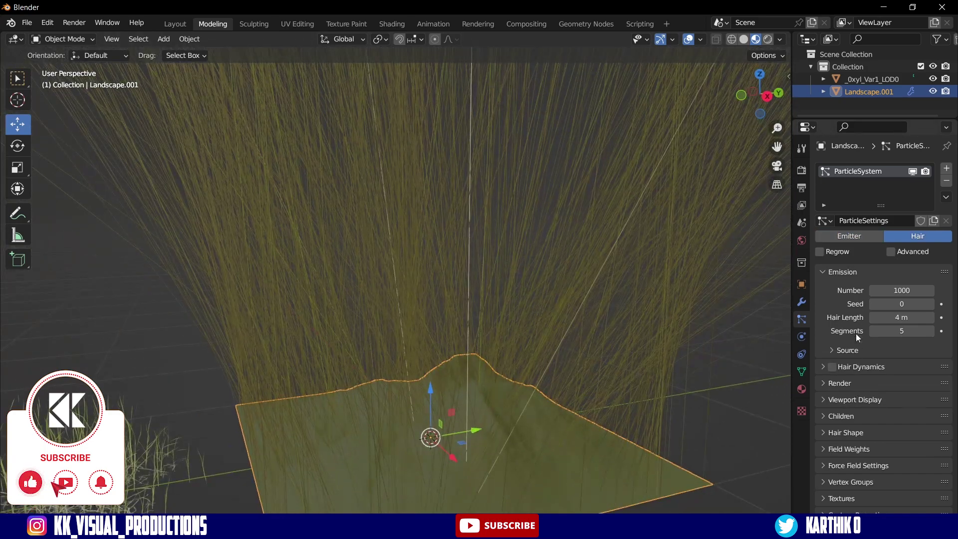
pyautogui.moveTo(902, 317); pyautogui.dragTo(873, 317)
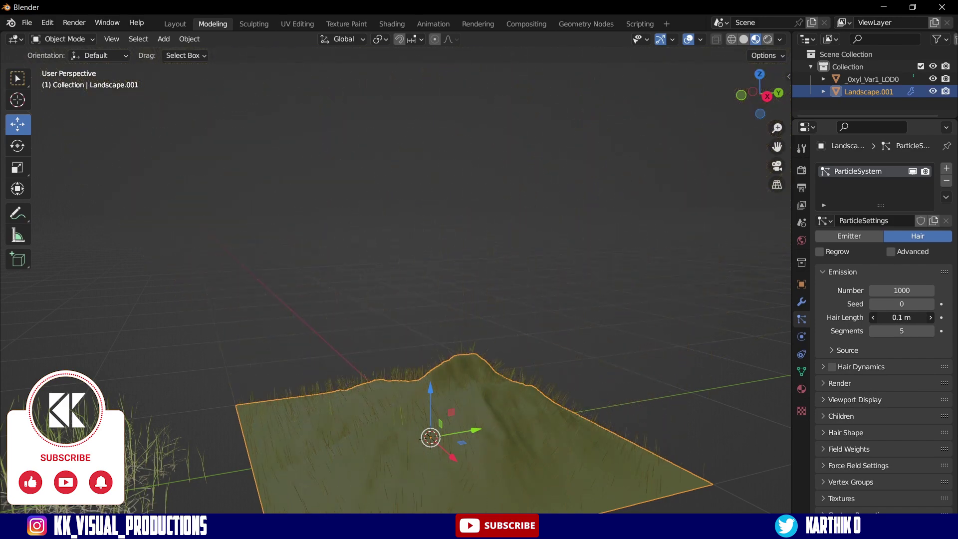
# Render the hair as Collection, instancing the Grass Particlea collection
pyautogui.scroll(-5, 693, 388)
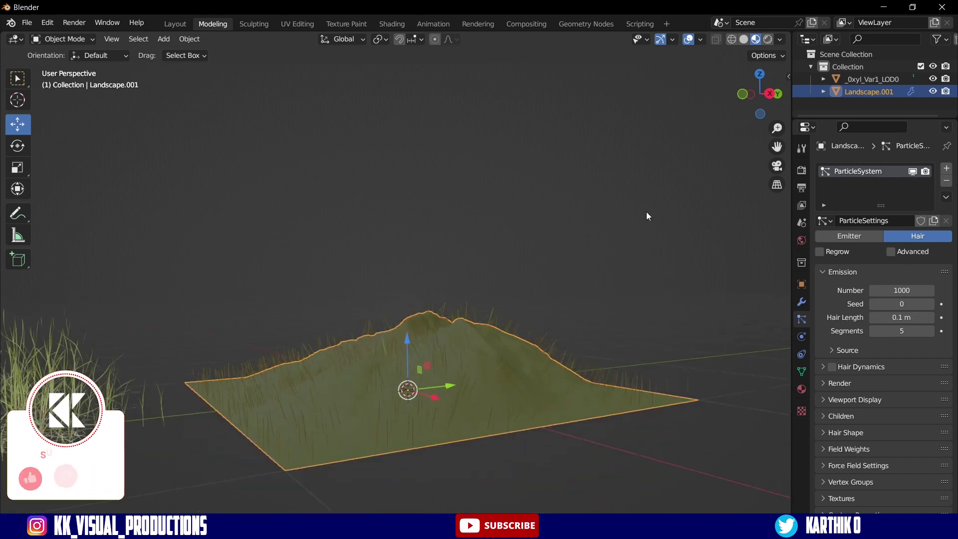
pyautogui.scroll(3, 535, 358)
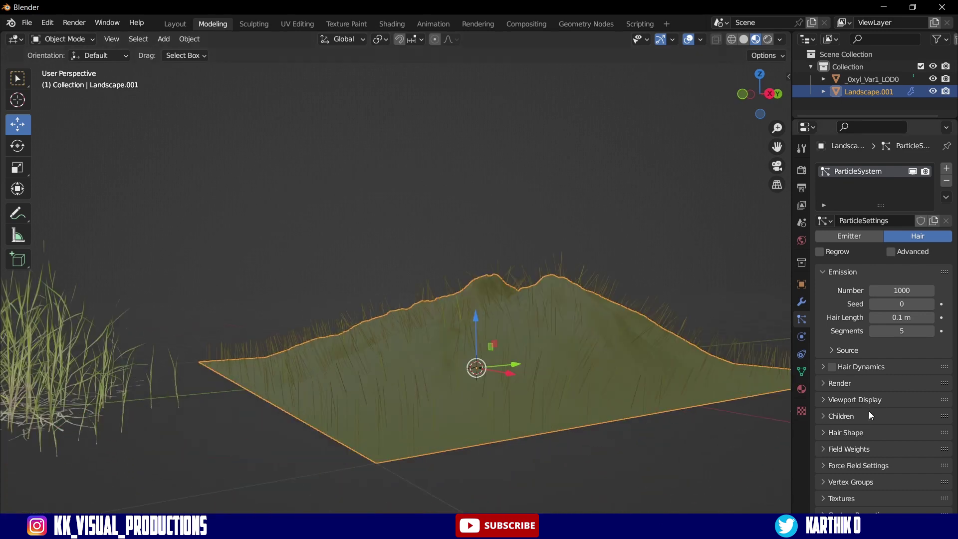
pyautogui.click(825, 385)
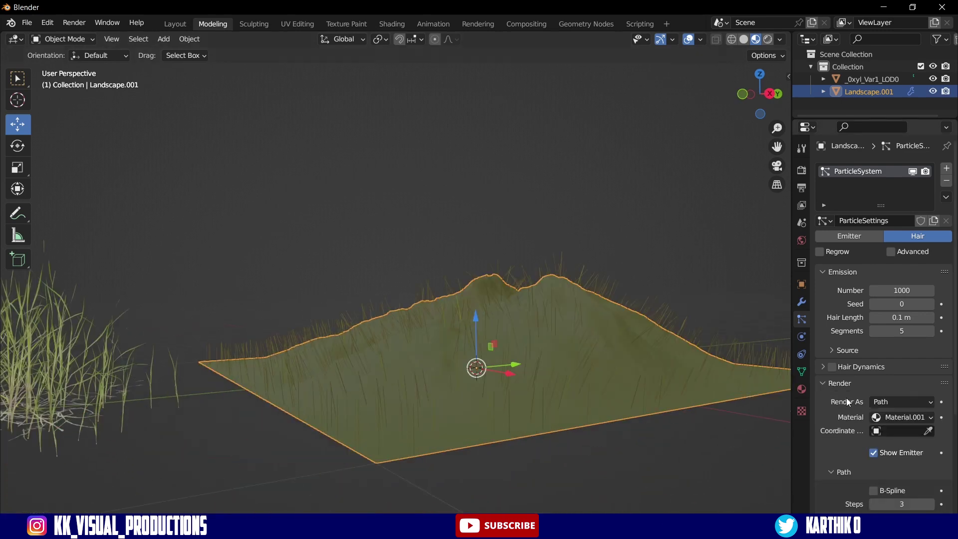
pyautogui.click(913, 402)
pyautogui.click(870, 455)
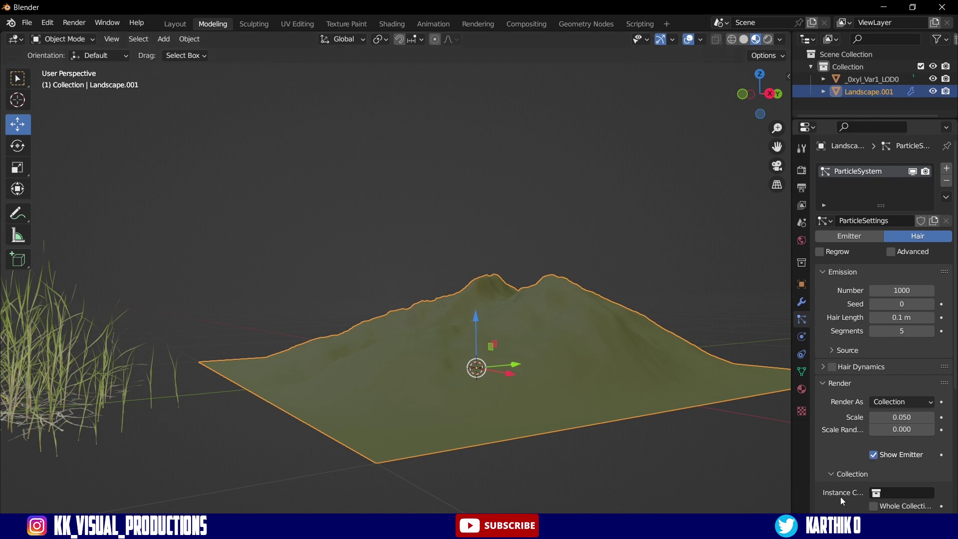
pyautogui.scroll(-2, 848, 472)
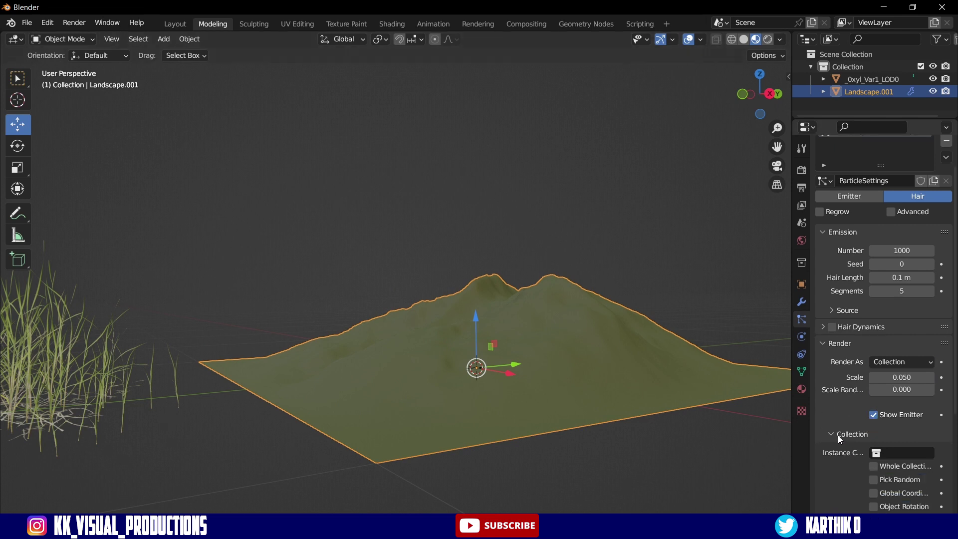
pyautogui.click(878, 454)
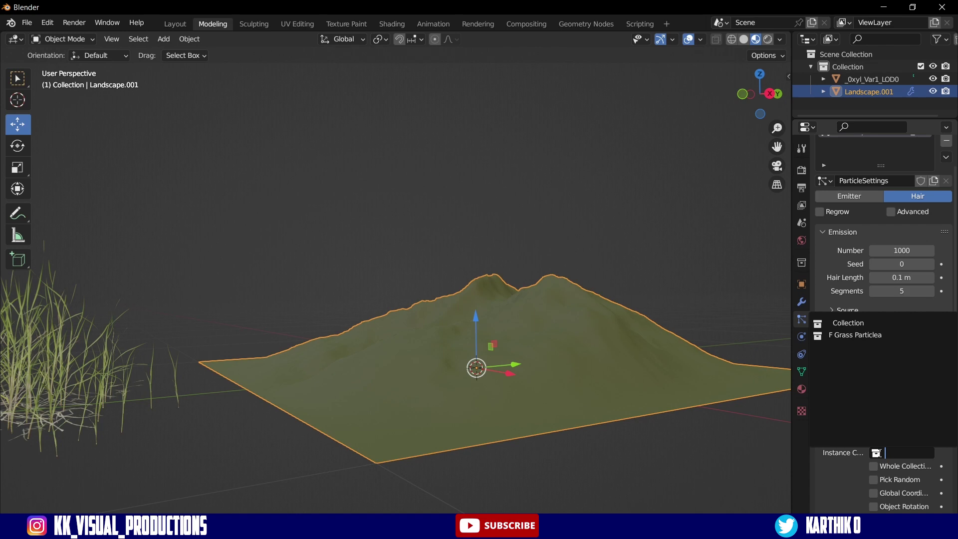
pyautogui.click(849, 337)
pyautogui.scroll(4, 617, 381)
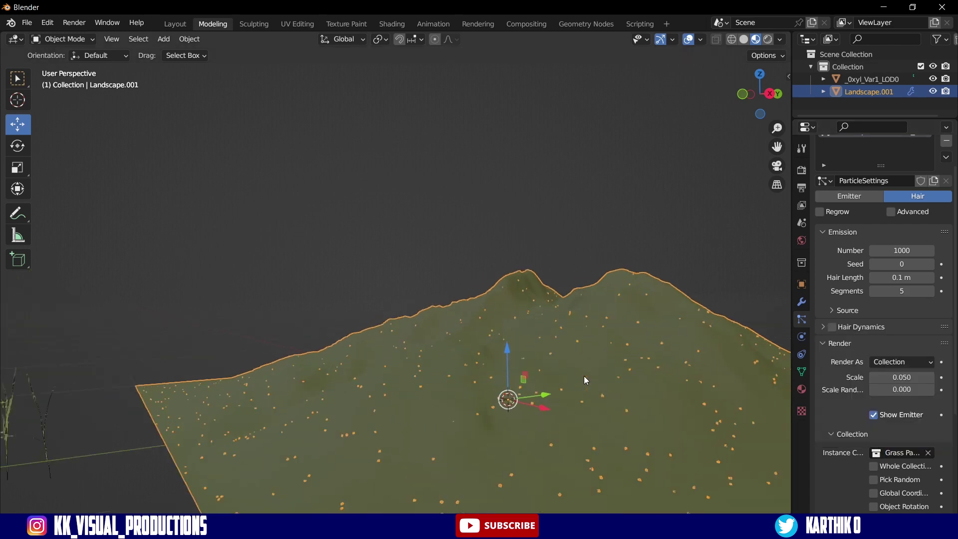
pyautogui.moveTo(612, 335); pyautogui.dragTo(290, 357, button='middle')
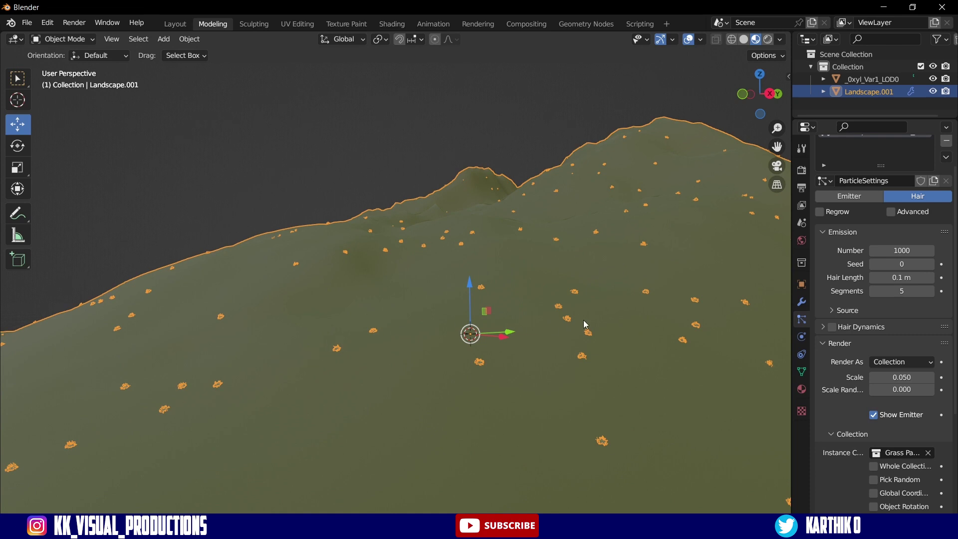
# Increase Hair Length to 4.23 m so grass covers the landscape
pyautogui.scroll(2, 854, 419)
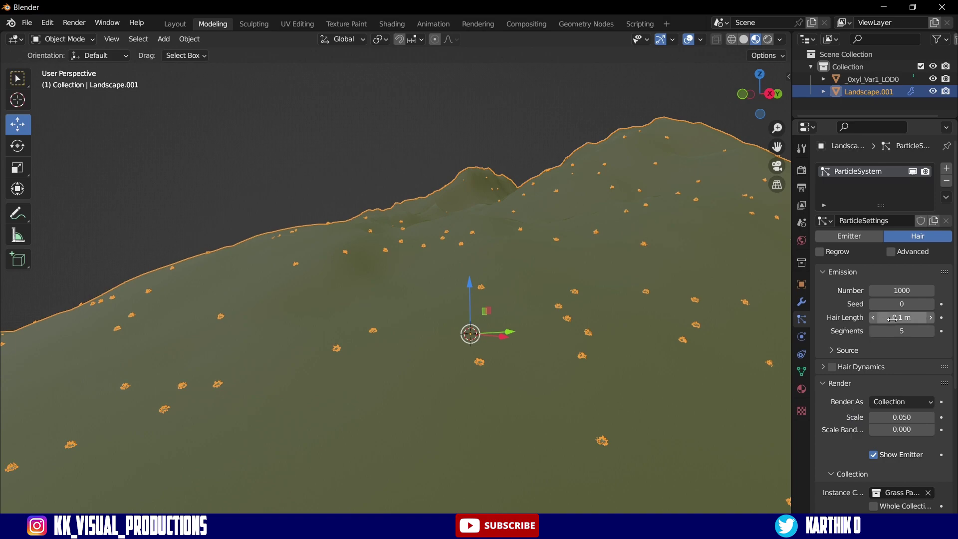
pyautogui.moveTo(901, 318); pyautogui.dragTo(938, 317)
pyautogui.scroll(-6, 640, 310)
pyautogui.moveTo(611, 324); pyautogui.dragTo(660, 366, button='middle')
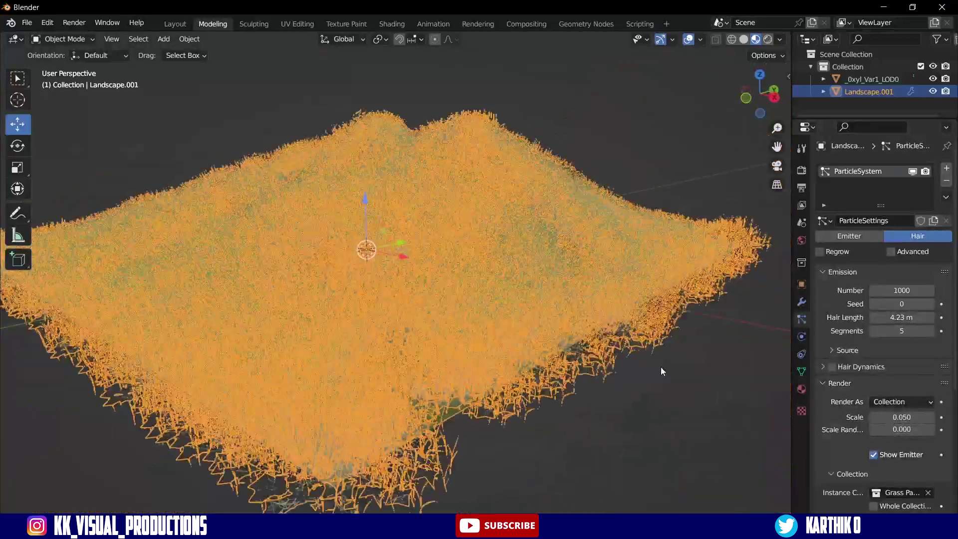
# Set Scale Randomness to 0.579, then select the original grass clump
pyautogui.scroll(5, 671, 375)
pyautogui.scroll(3, 543, 323)
pyautogui.moveTo(539, 303); pyautogui.dragTo(824, 415, button='middle')
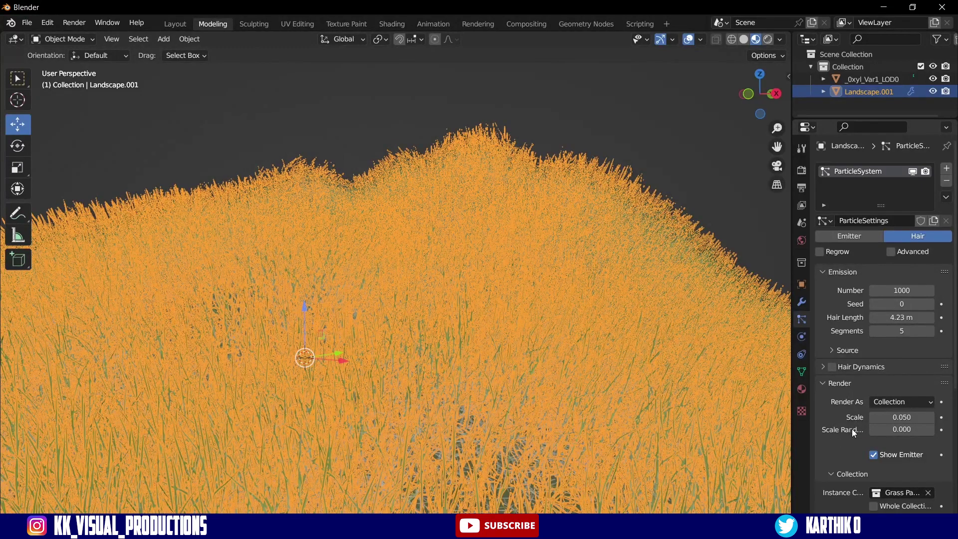
pyautogui.moveTo(901, 429); pyautogui.dragTo(937, 429)
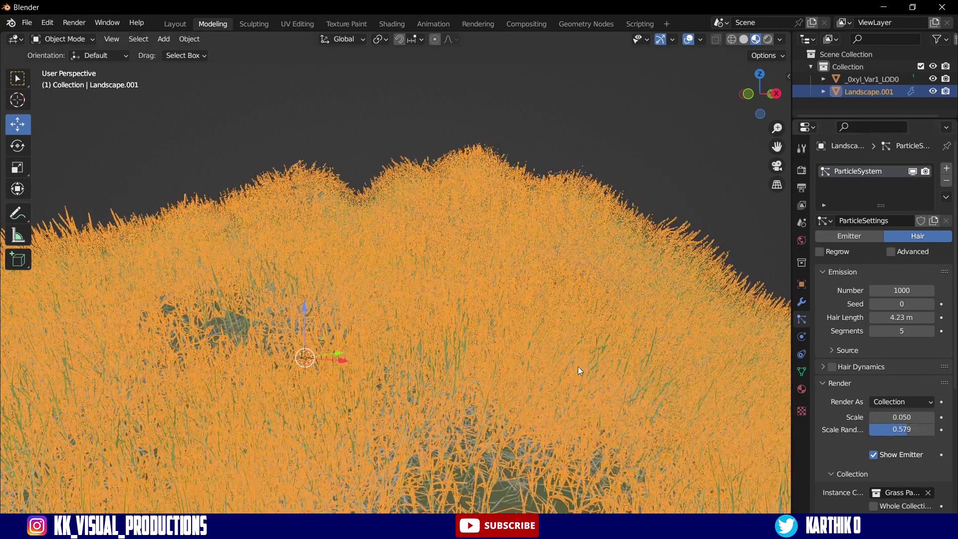
pyautogui.scroll(-3, 578, 366)
pyautogui.moveTo(592, 340); pyautogui.dragTo(139, 175, button='middle')
pyautogui.click(140, 210)
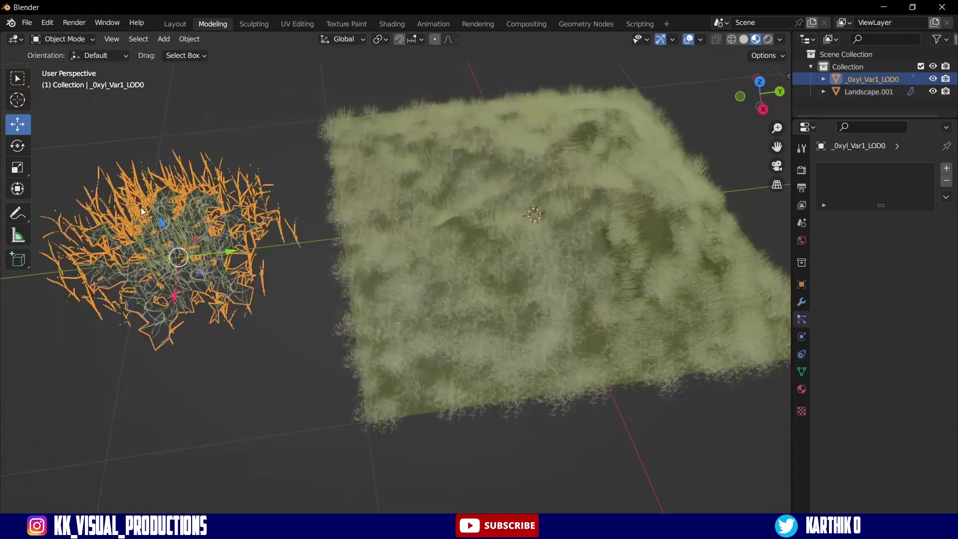
# Hide the original grass clump _0xyl_Var1_LOD0 and view the whole grass patch
pyautogui.click(932, 79)
pyautogui.scroll(4, 525, 218)
pyautogui.scroll(-3, 519, 216)
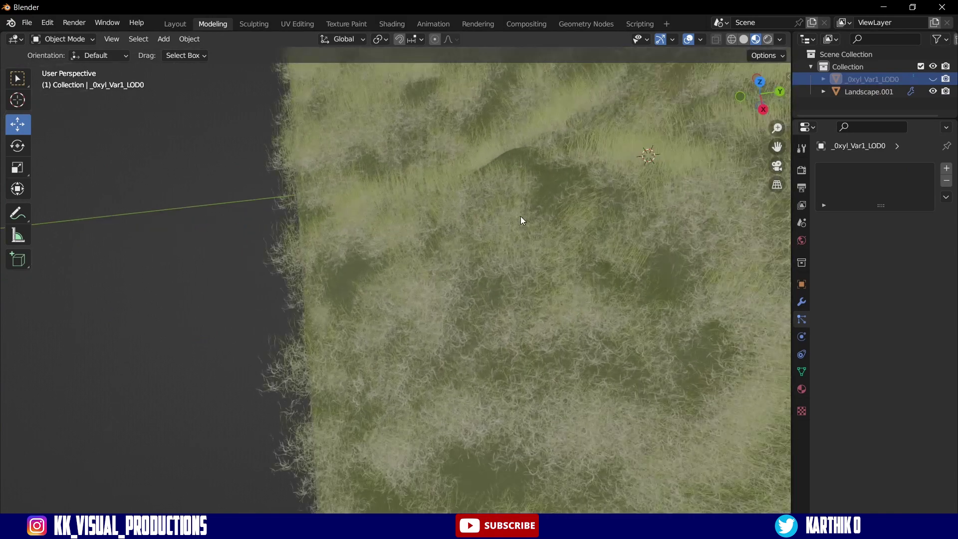
pyautogui.moveTo(520, 217); pyautogui.dragTo(128, 47, button='middle')
# Add a camera to the scene and look through it
pyautogui.click(160, 40)
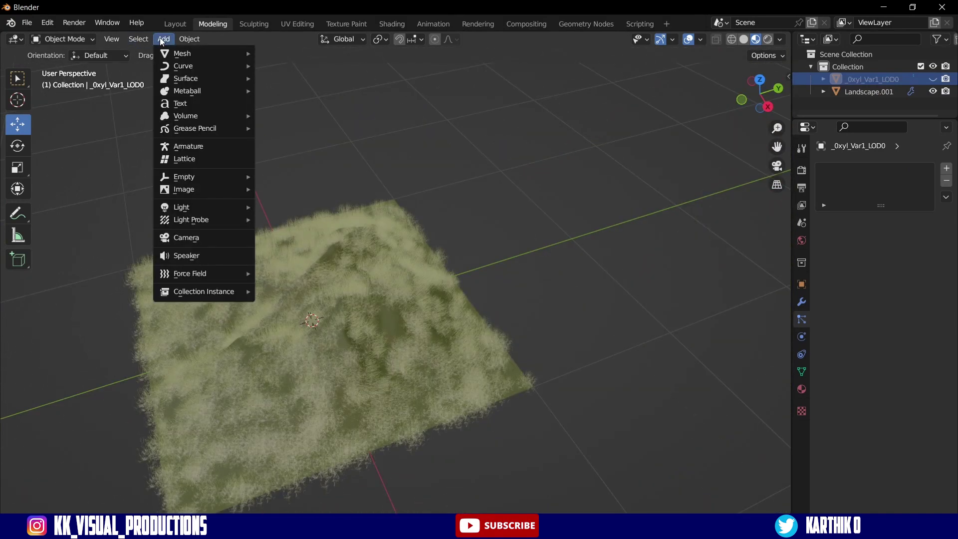
pyautogui.moveTo(185, 58)
pyautogui.click(225, 237)
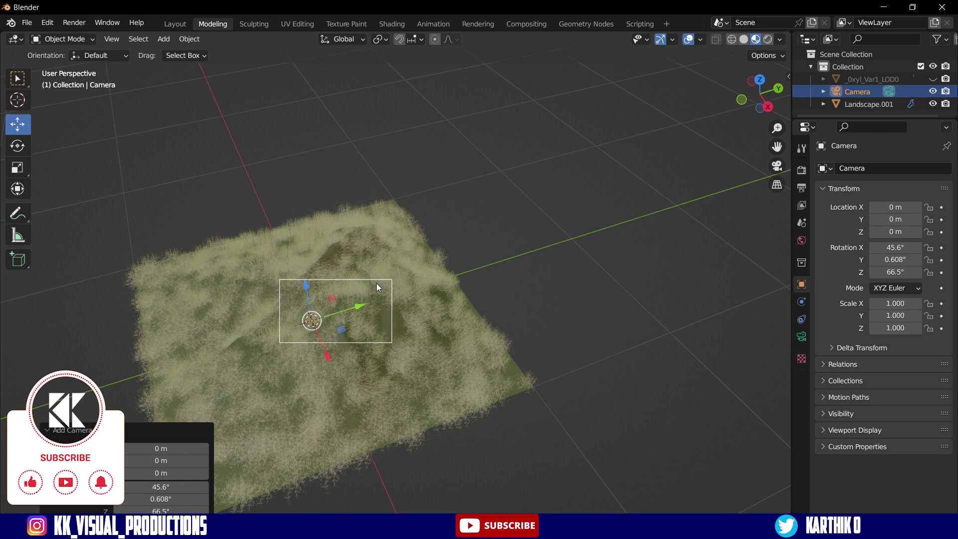
pyautogui.press('KP_0')
# Enable Camera to View and frame a low shot across the grassy hills
pyautogui.press('n')
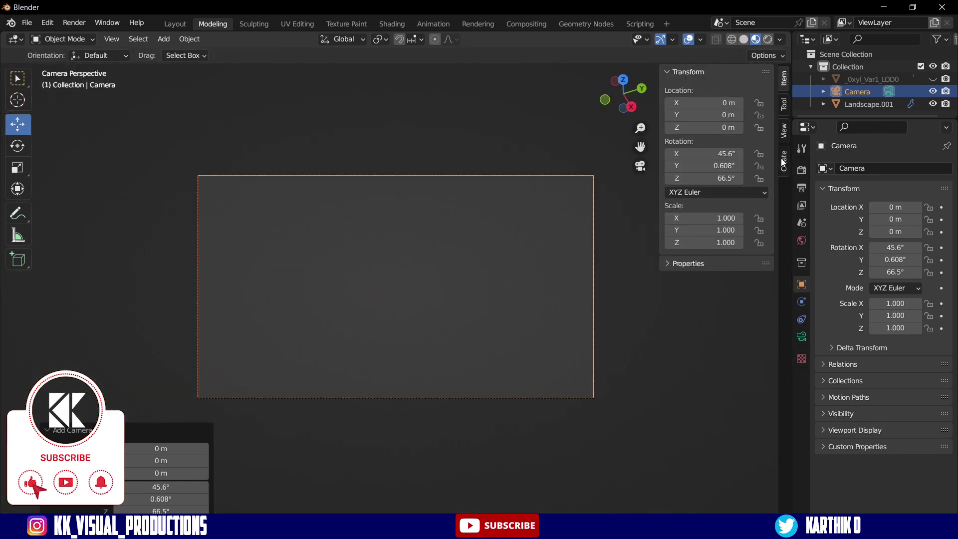
pyautogui.click(782, 160)
pyautogui.click(782, 137)
pyautogui.click(714, 225)
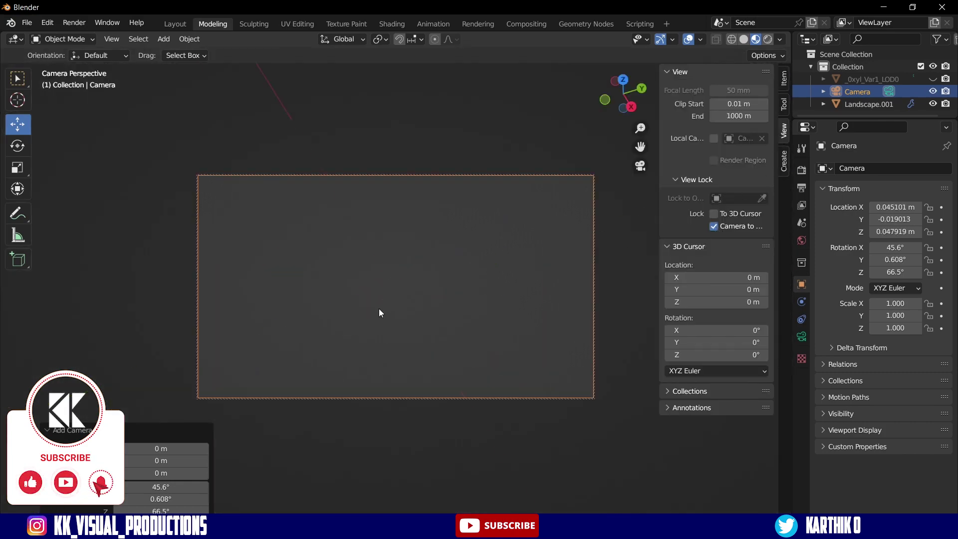
pyautogui.scroll(-5, 384, 304)
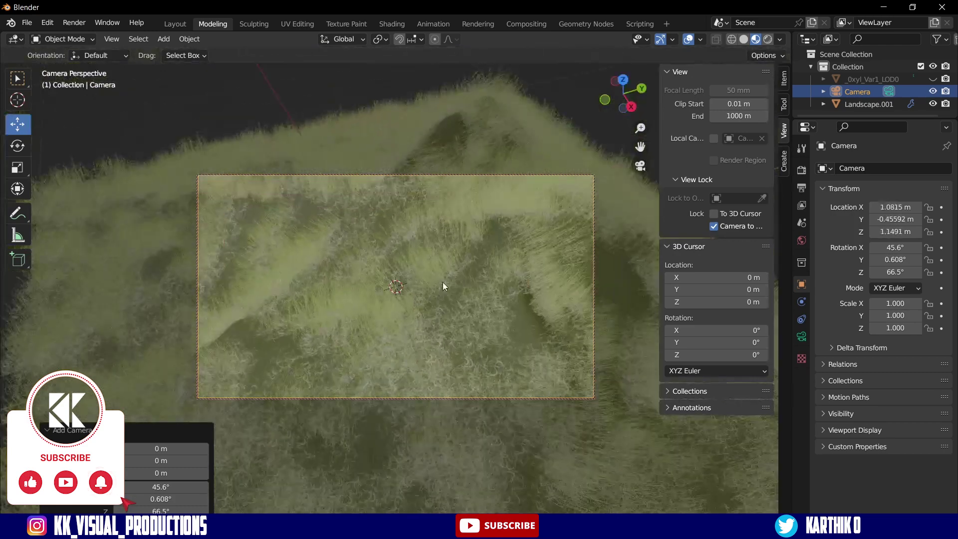
pyautogui.moveTo(442, 282); pyautogui.dragTo(529, 284, button='middle')
pyautogui.scroll(-4, 394, 253)
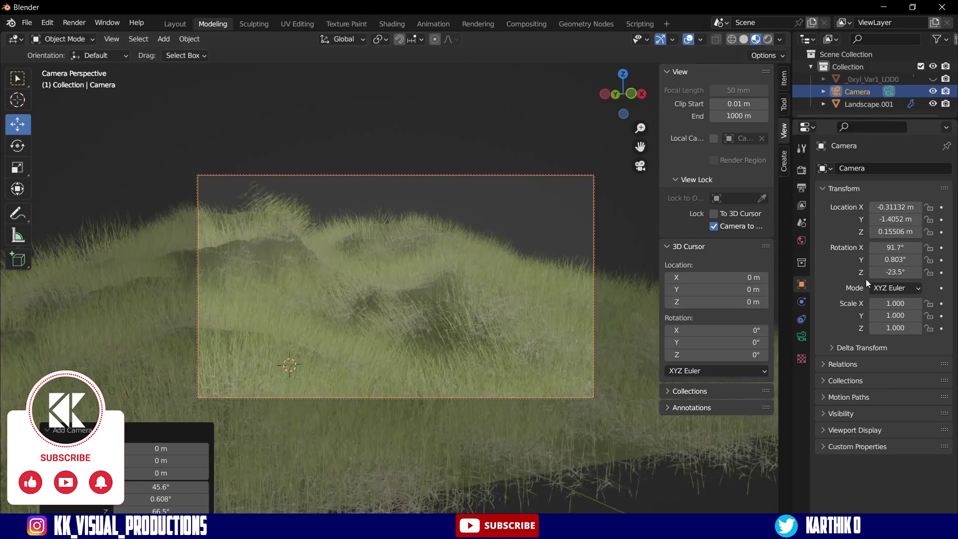